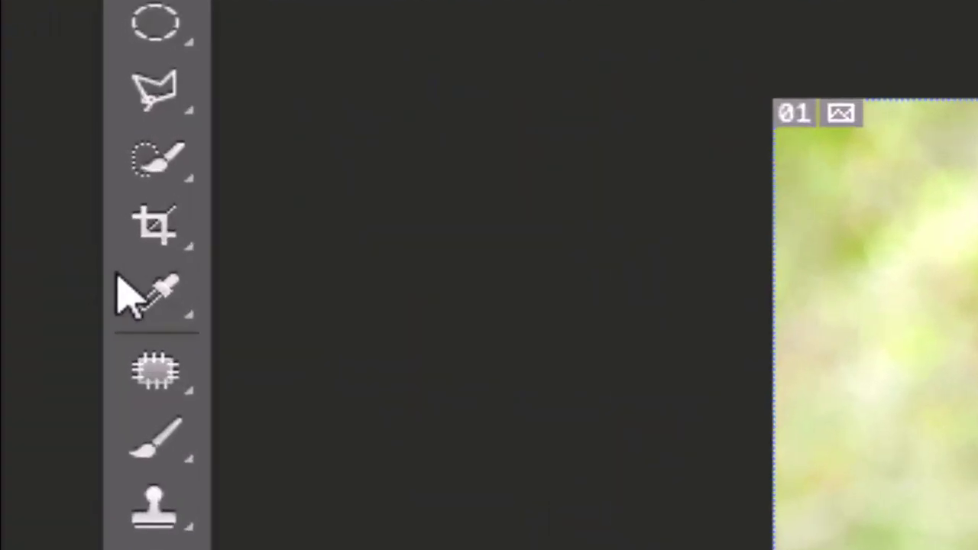
Pick the Crop tool from its flyout, switch briefly to Move, then back to Crop
{"action": "left_click", "coordinate": [159, 228]}
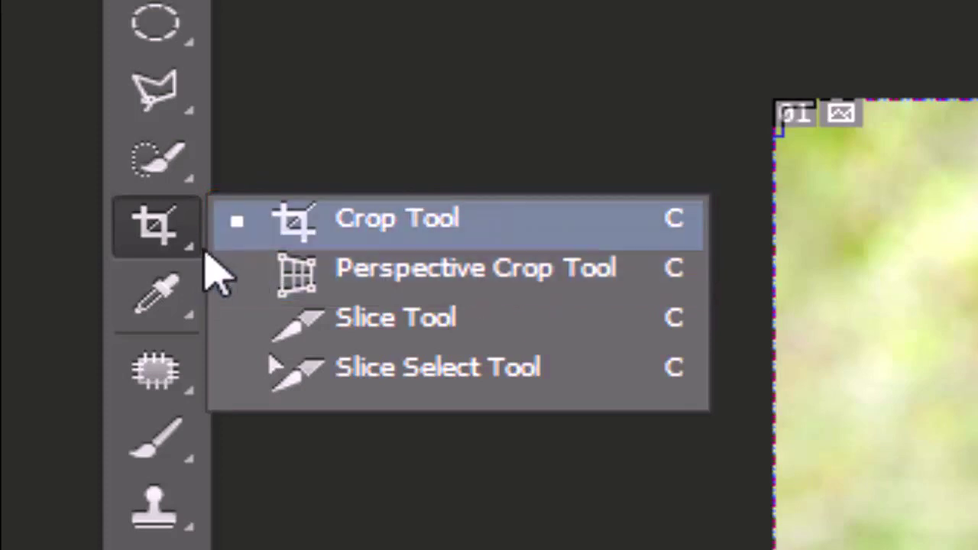
{"action": "left_click", "coordinate": [162, 232]}
{"action": "key", "text": "c"}
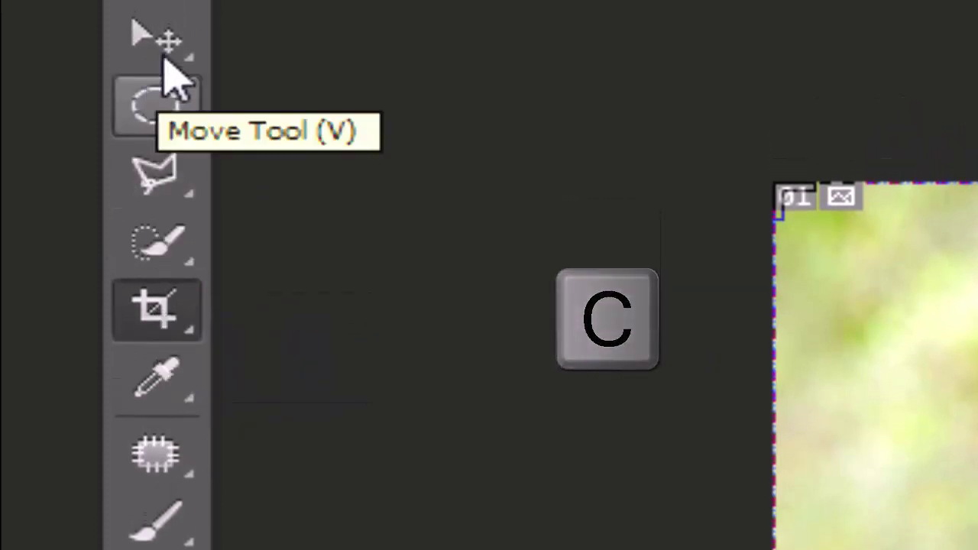
{"action": "left_click", "coordinate": [169, 45]}
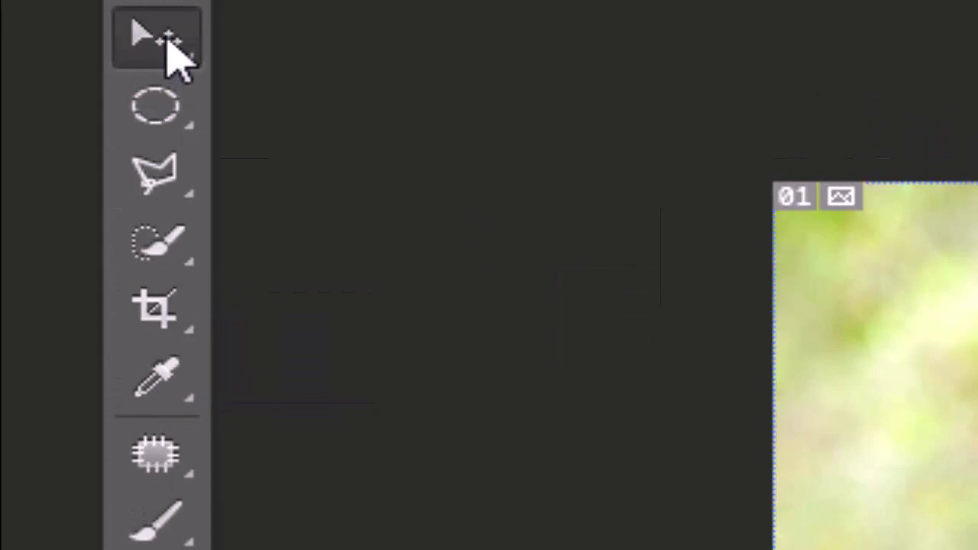
{"action": "key", "text": "c"}
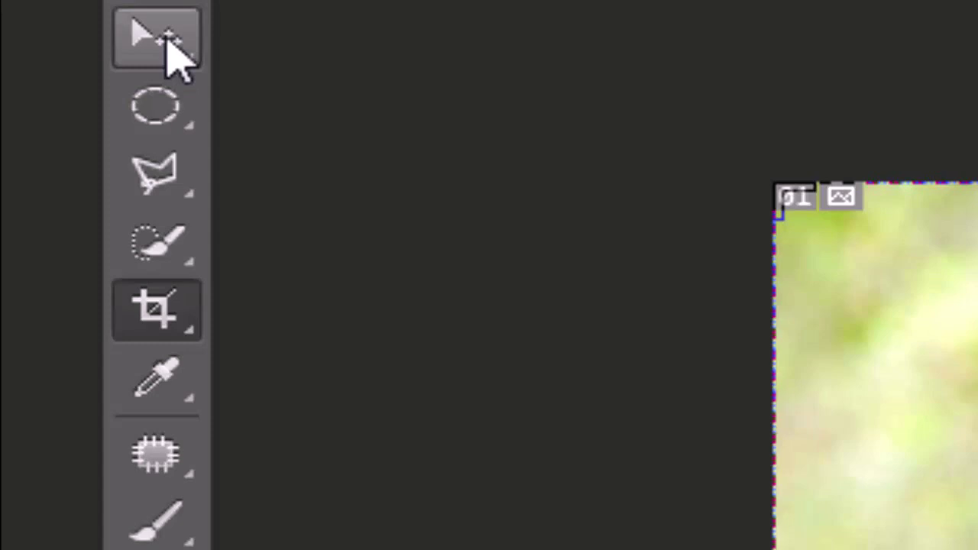
Cycle through Perspective Crop and Slice to end on Slice Select
{"action": "key", "text": "shift+c"}
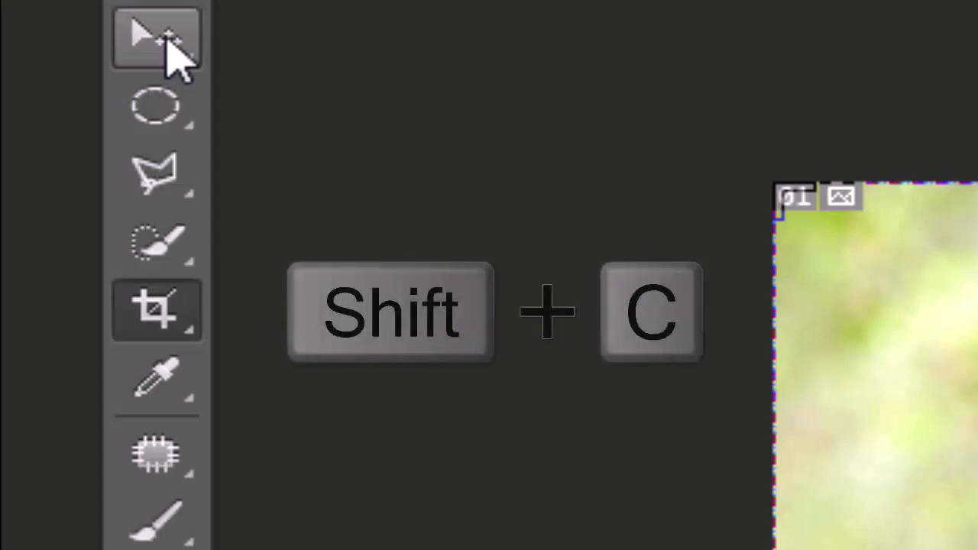
{"action": "key", "text": "shift+c"}
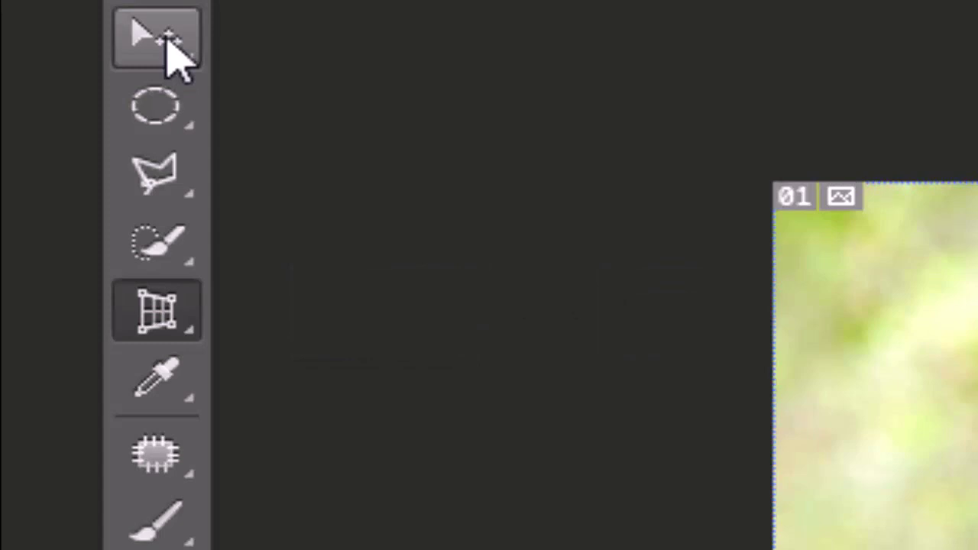
{"action": "key", "text": "shift+c"}
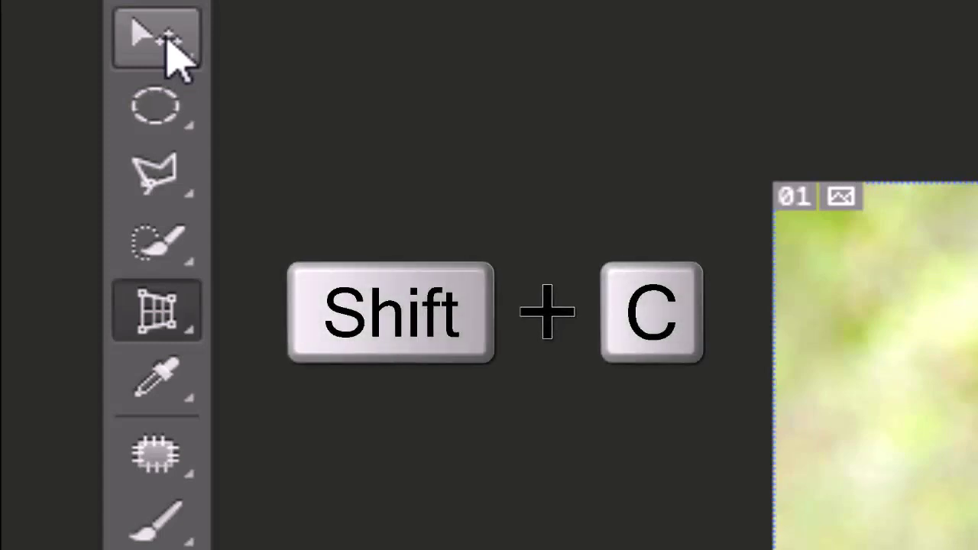
{"action": "key", "text": "shift+c"}
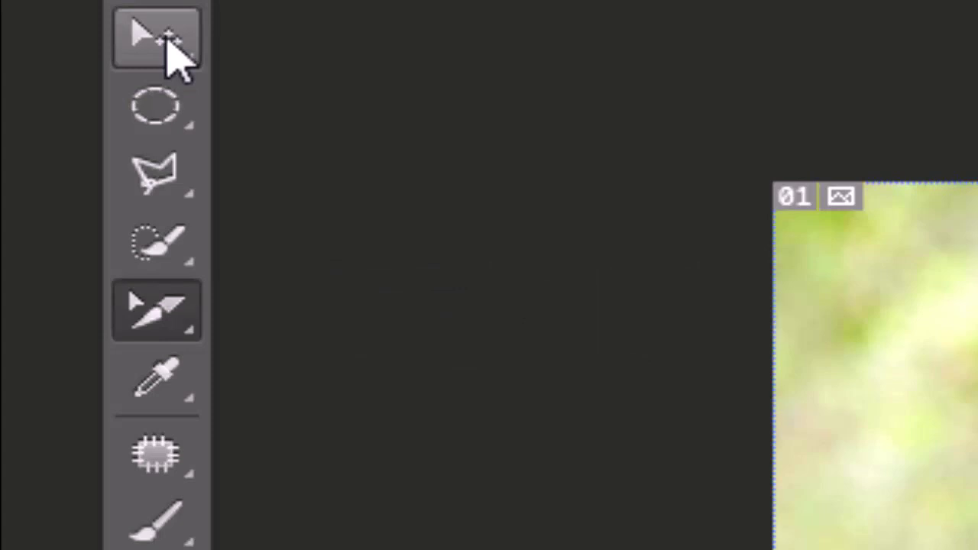
Crop the wallpaper photo to a narrower portrait around the woman, trimming both blurred sides
{"action": "key", "text": "shift+c"}
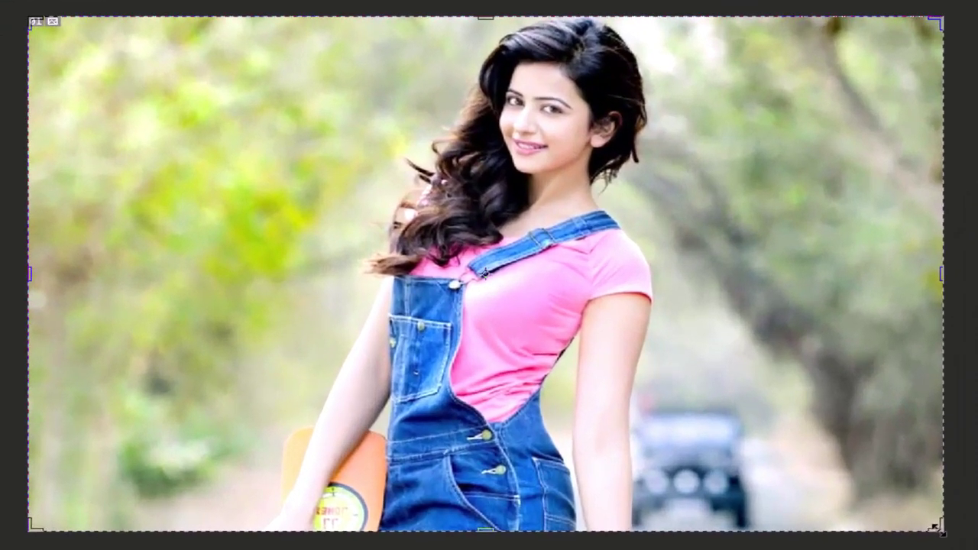
{"action": "mouse_move", "coordinate": [879, 514]}
{"action": "left_mouse_down"}
{"action": "mouse_move", "coordinate": [840, 509]}
{"action": "mouse_move", "coordinate": [819, 518]}
{"action": "left_mouse_up"}
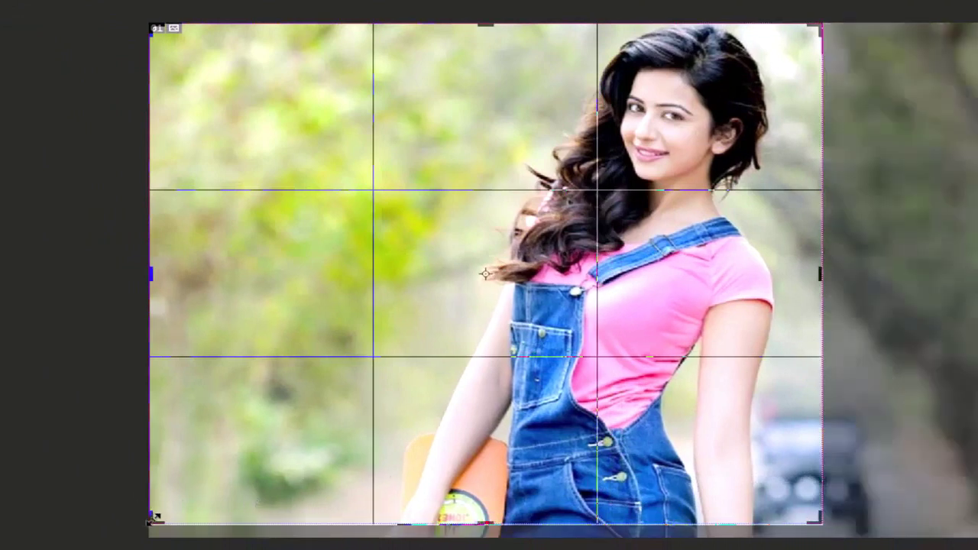
{"action": "left_click_drag", "start_coordinate": [152, 518], "coordinate": [269, 519]}
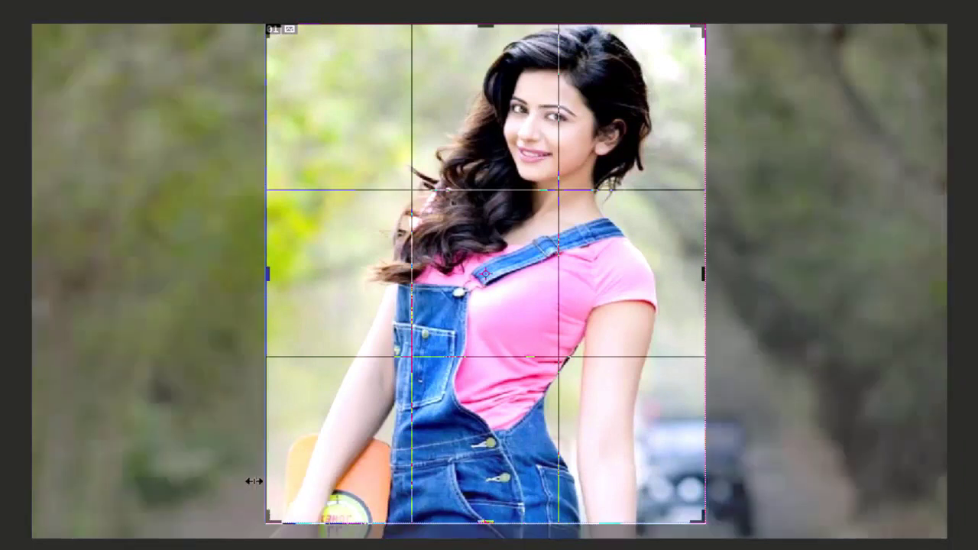
{"action": "key", "text": "Return"}
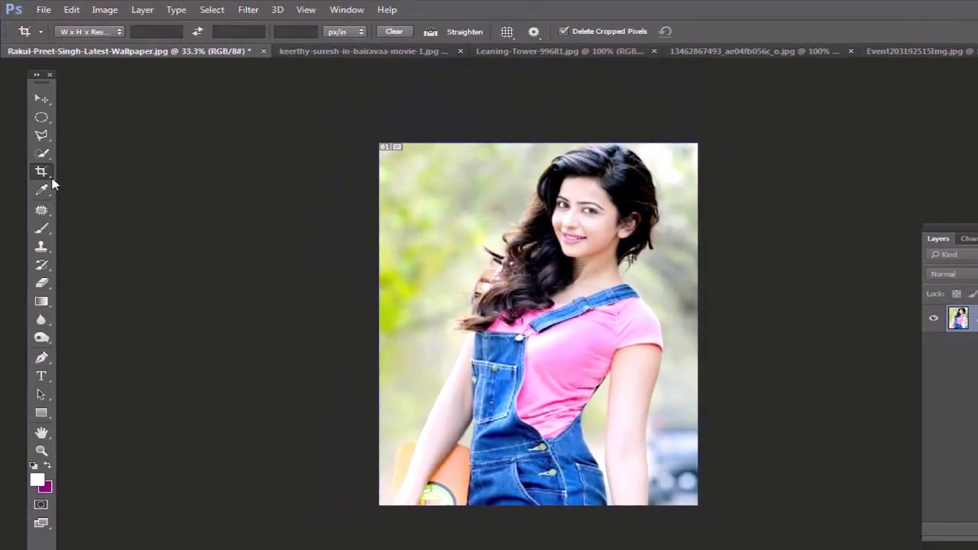
Crop the wallpaper tighter around the woman's head and upper body, then show the second photo
{"action": "left_click", "coordinate": [42, 171]}
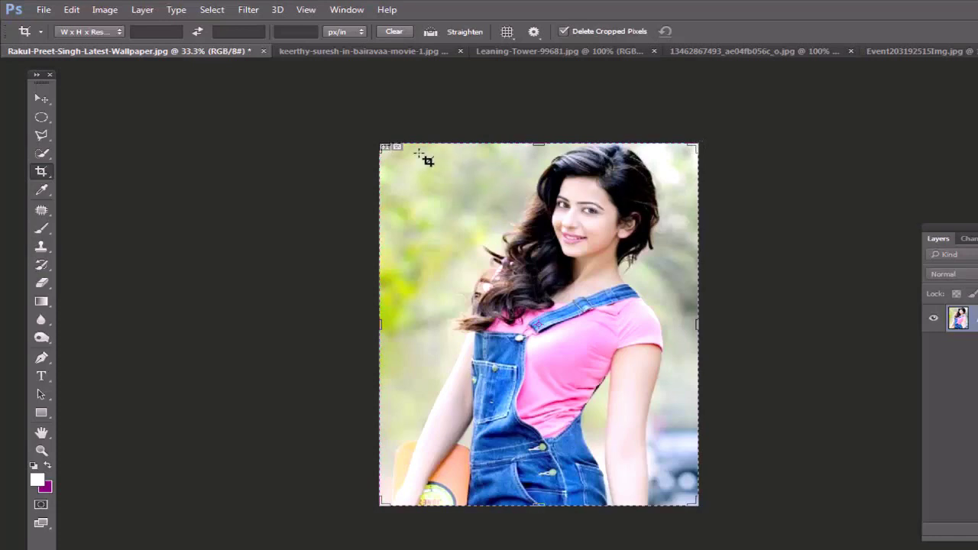
{"action": "mouse_move", "coordinate": [420, 144]}
{"action": "left_mouse_down"}
{"action": "mouse_move", "coordinate": [671, 397]}
{"action": "mouse_move", "coordinate": [676, 421]}
{"action": "left_mouse_up"}
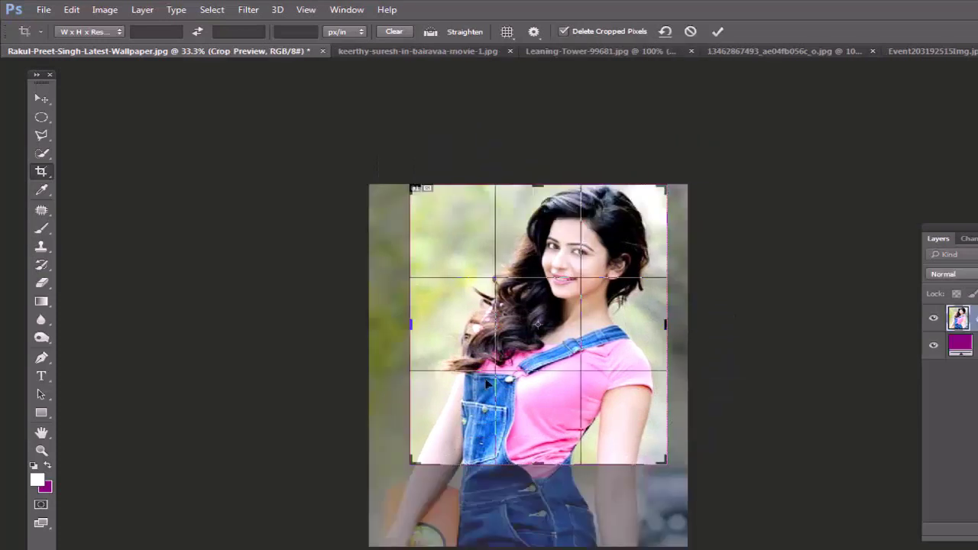
{"action": "mouse_move", "coordinate": [502, 314]}
{"action": "left_mouse_down"}
{"action": "mouse_move", "coordinate": [464, 299]}
{"action": "mouse_move", "coordinate": [494, 316]}
{"action": "left_mouse_up"}
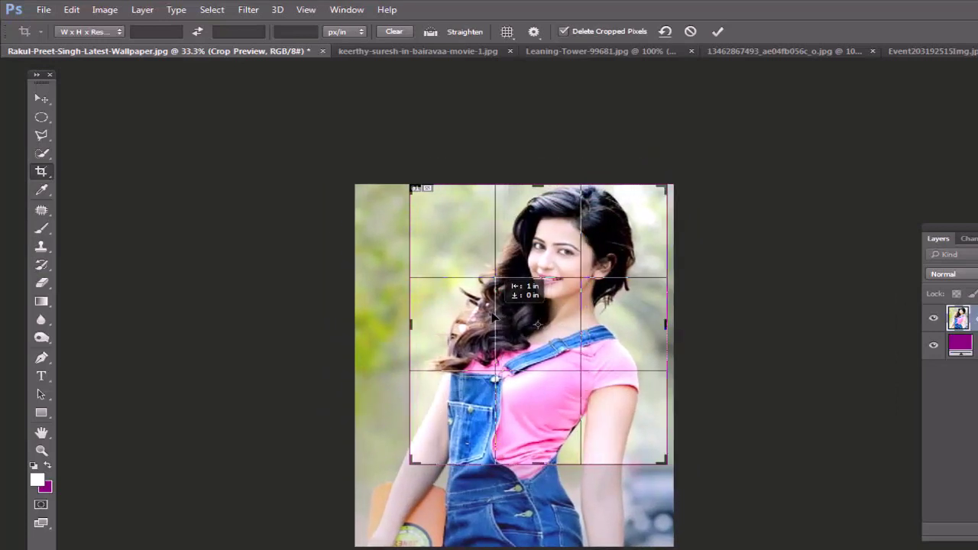
{"action": "key", "text": "Return"}
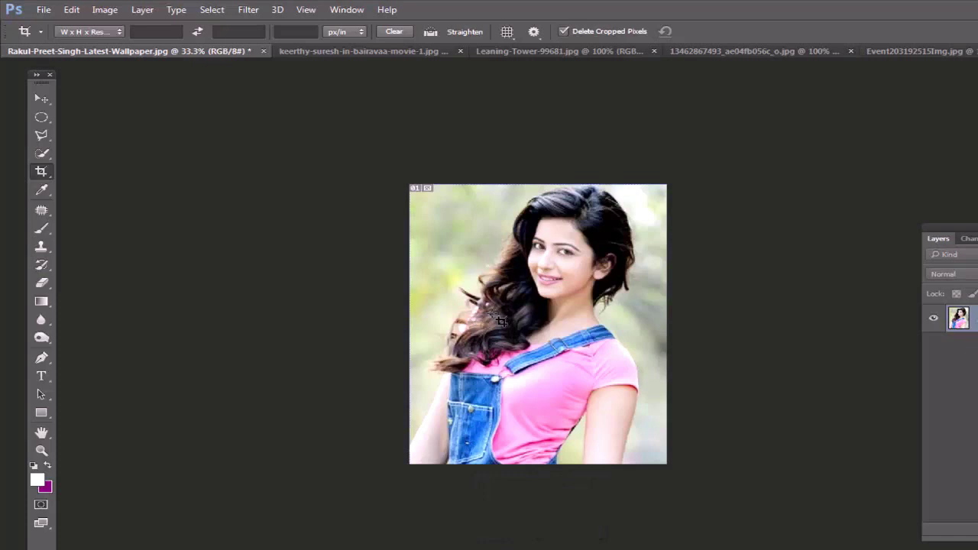
{"action": "left_click", "coordinate": [353, 53]}
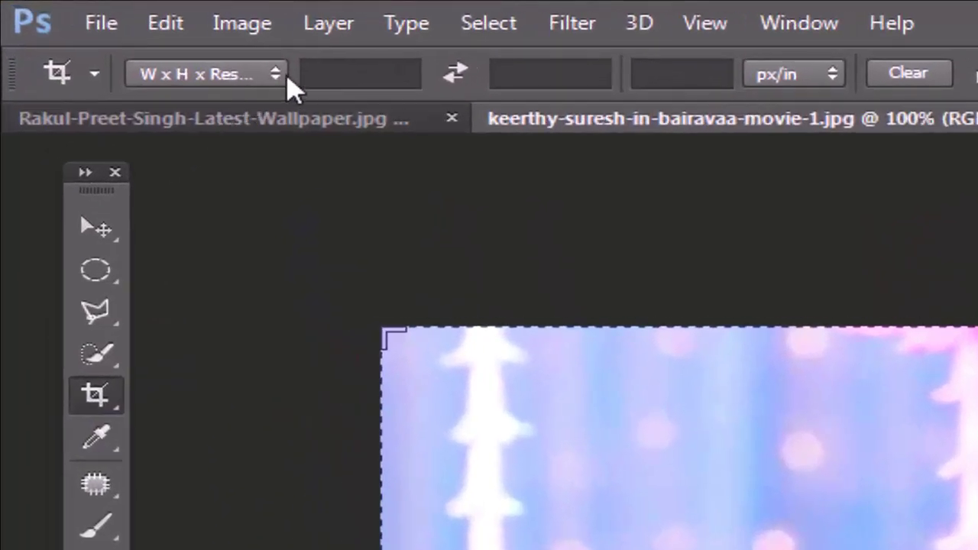
Set the crop width to 1.5 in and the height to 2 in
{"action": "left_click", "coordinate": [382, 71]}
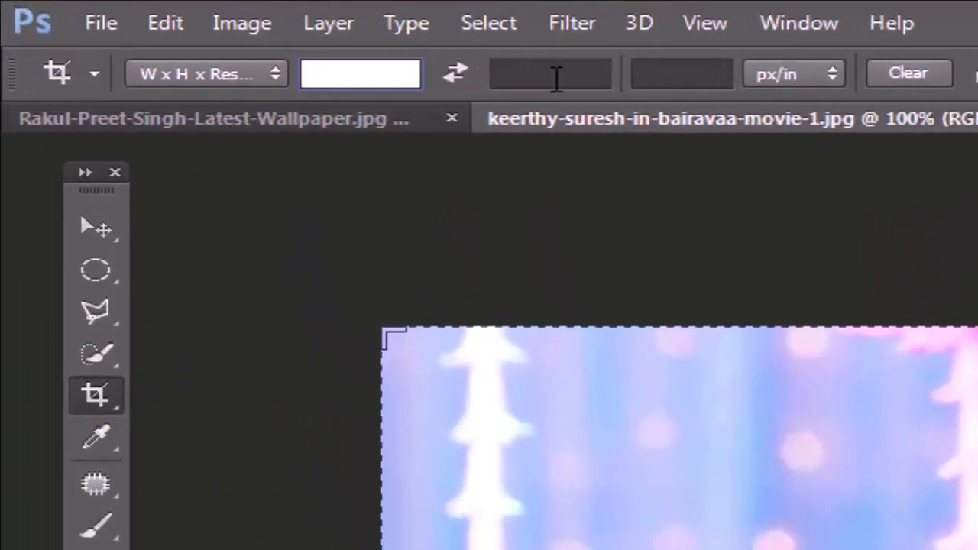
{"action": "left_click", "coordinate": [555, 75]}
{"action": "left_click", "coordinate": [348, 71]}
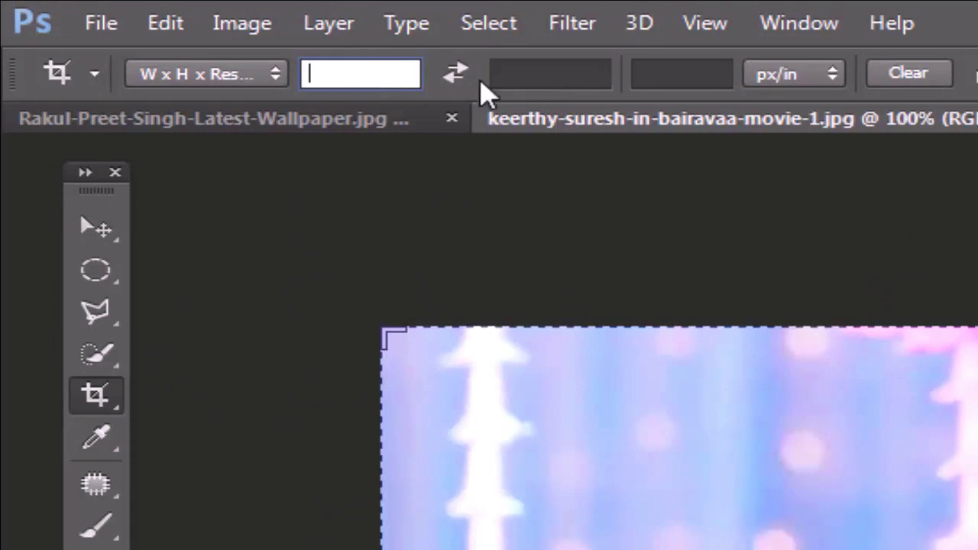
{"action": "left_click", "coordinate": [569, 74]}
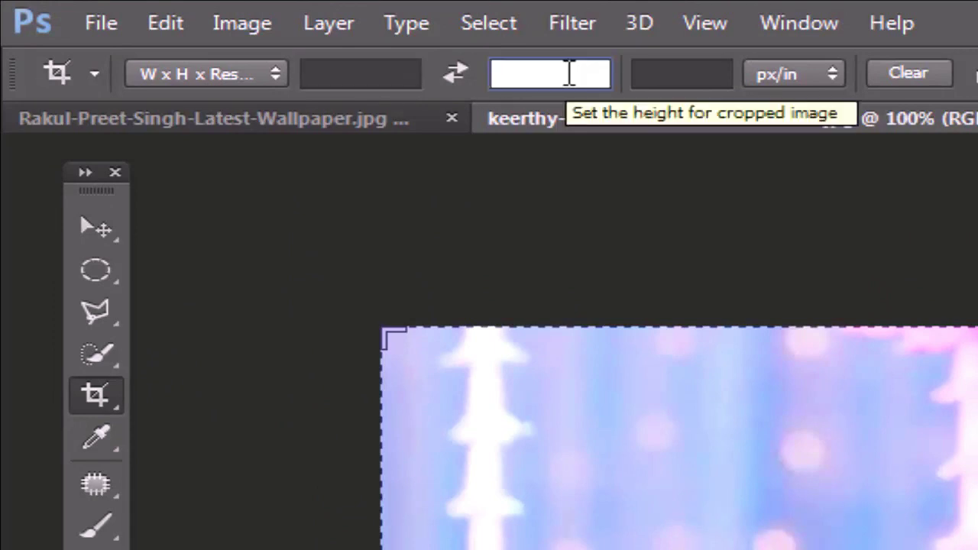
{"action": "left_click", "coordinate": [697, 76]}
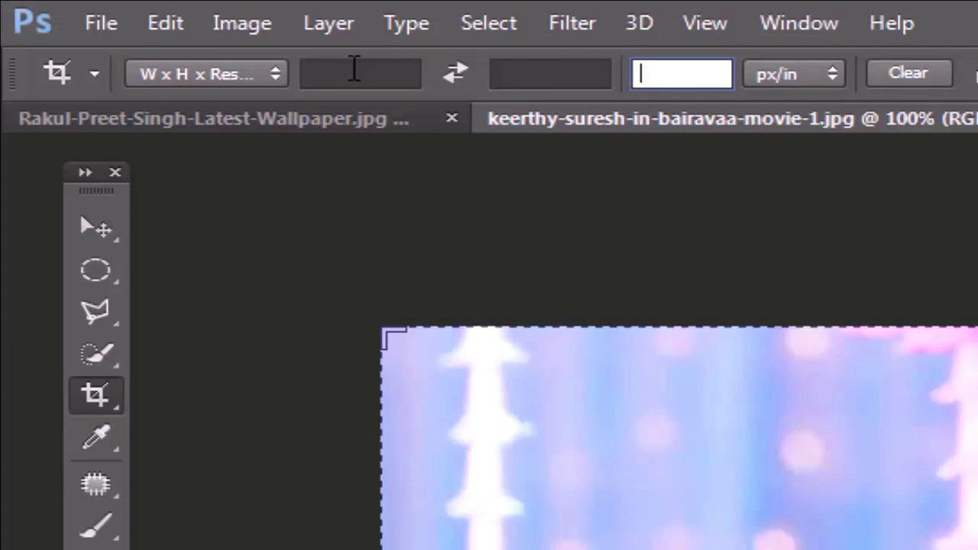
{"action": "left_click", "coordinate": [353, 69]}
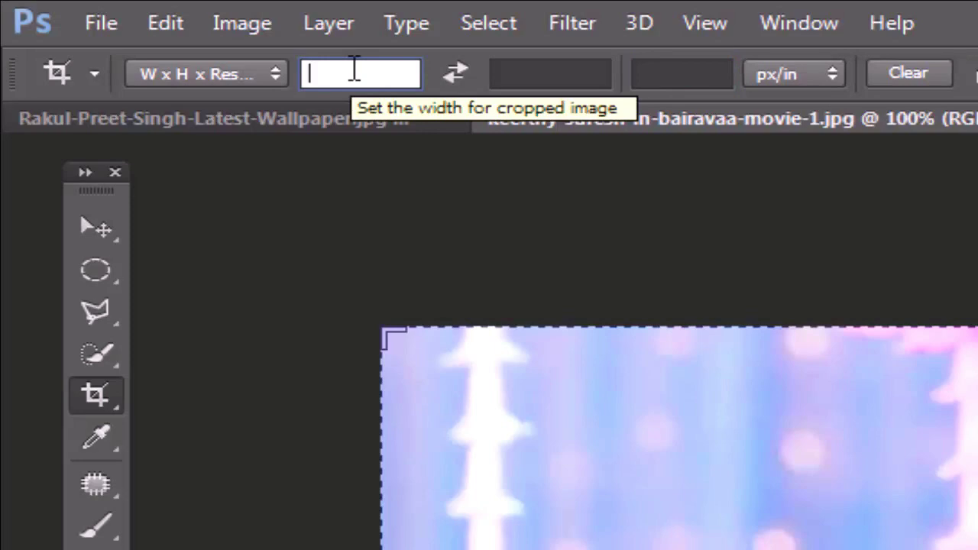
{"action": "type", "text": "1."}
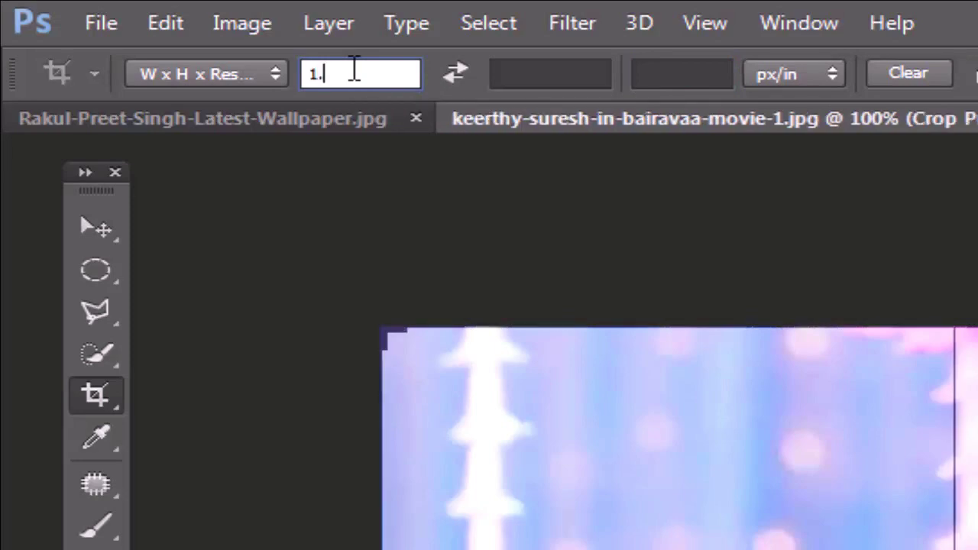
{"action": "type", "text": "5"}
{"action": "key", "text": "Tab"}
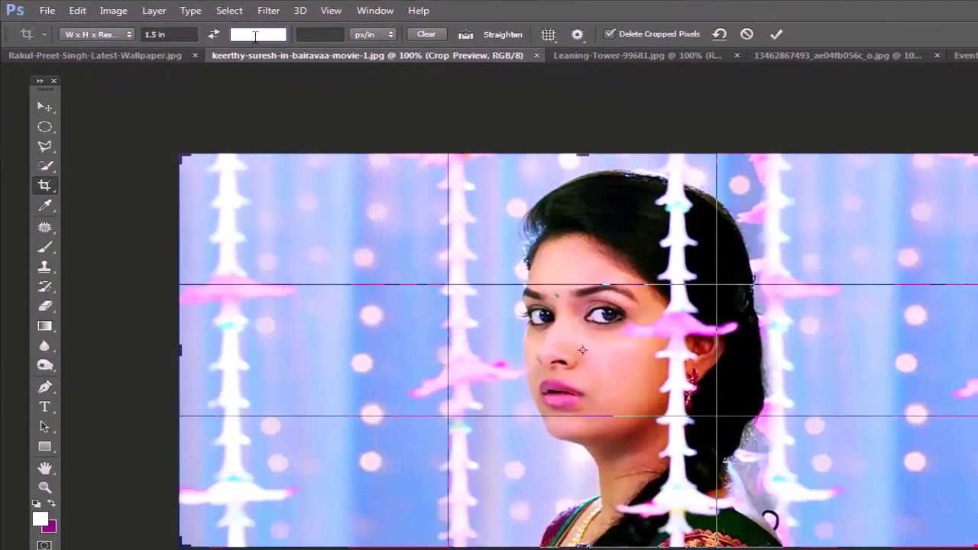
{"action": "type", "text": "2in"}
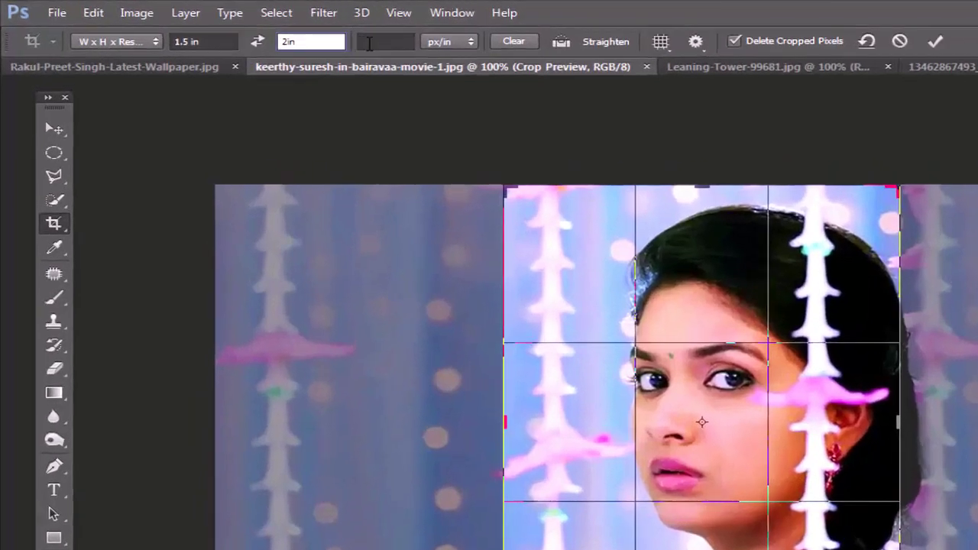
Set crop resolution to 200 px/in, frame the woman's face, and commit
{"action": "left_click", "coordinate": [311, 35]}
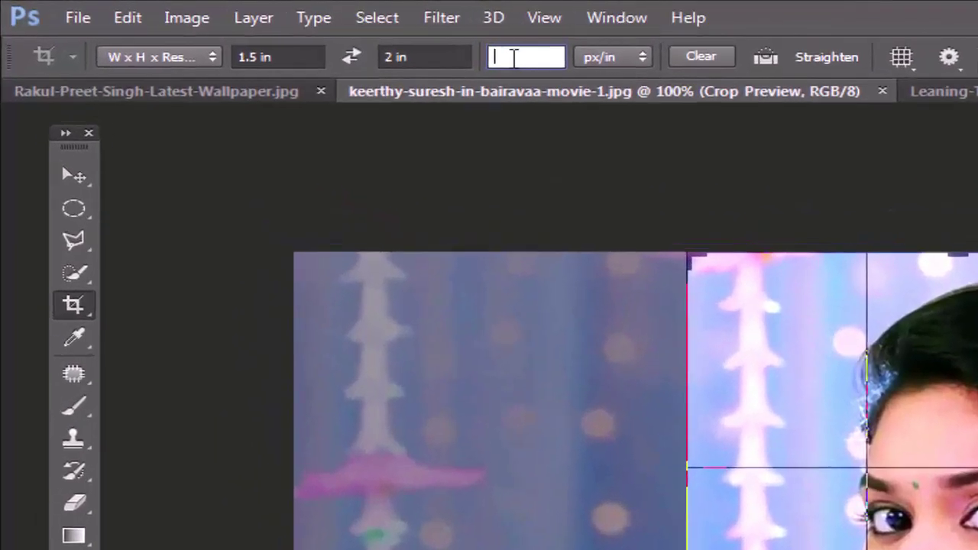
{"action": "type", "text": "200"}
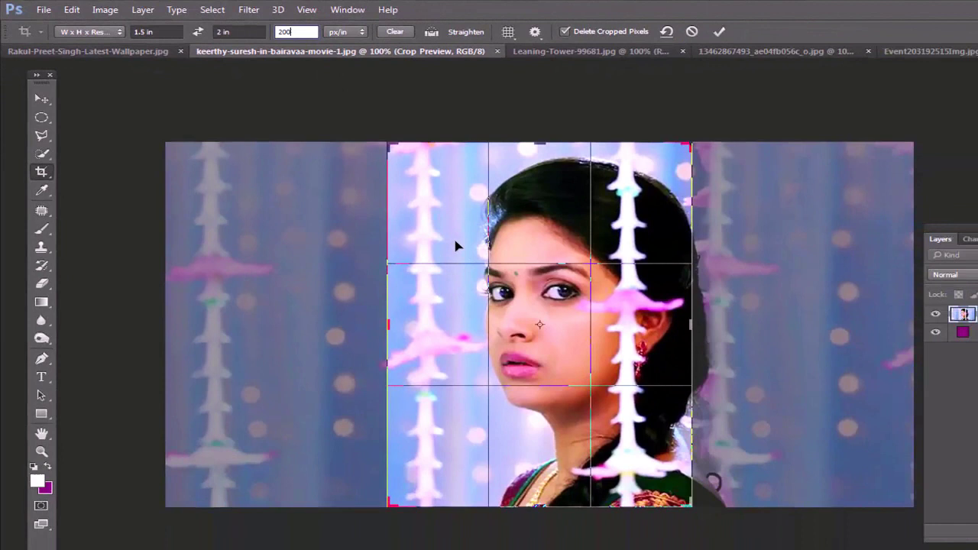
{"action": "left_click_drag", "start_coordinate": [479, 264], "coordinate": [414, 241]}
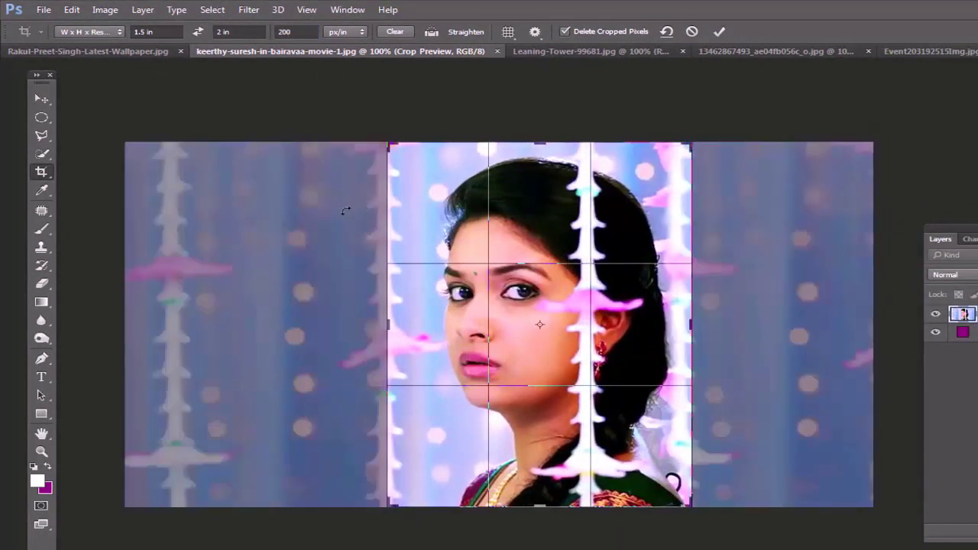
{"action": "double_click", "coordinate": [539, 239]}
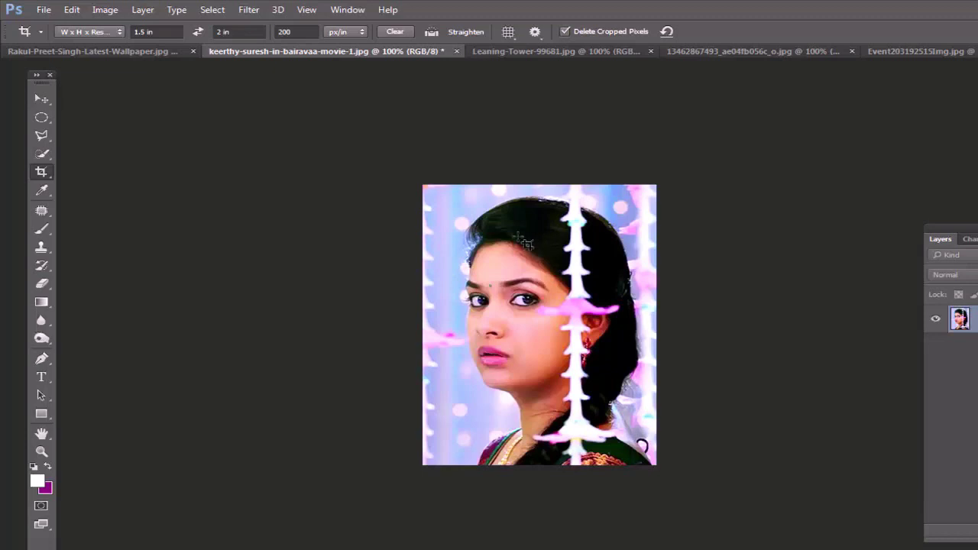
Clear the fixed crop values, crop to a strip around the eyes, then return to the wallpaper portrait
{"action": "left_click", "coordinate": [395, 34]}
{"action": "left_click_drag", "start_coordinate": [436, 260], "coordinate": [586, 325]}
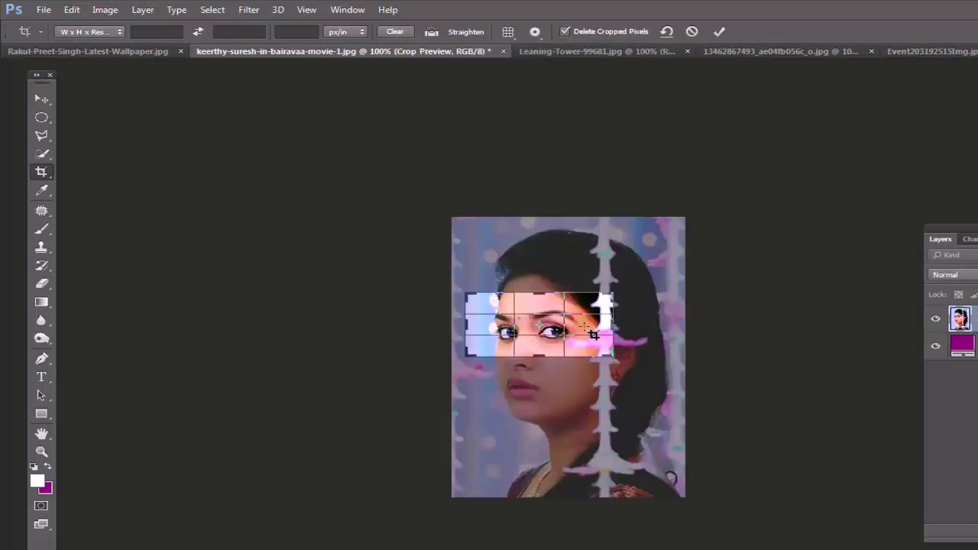
{"action": "key", "text": "Return"}
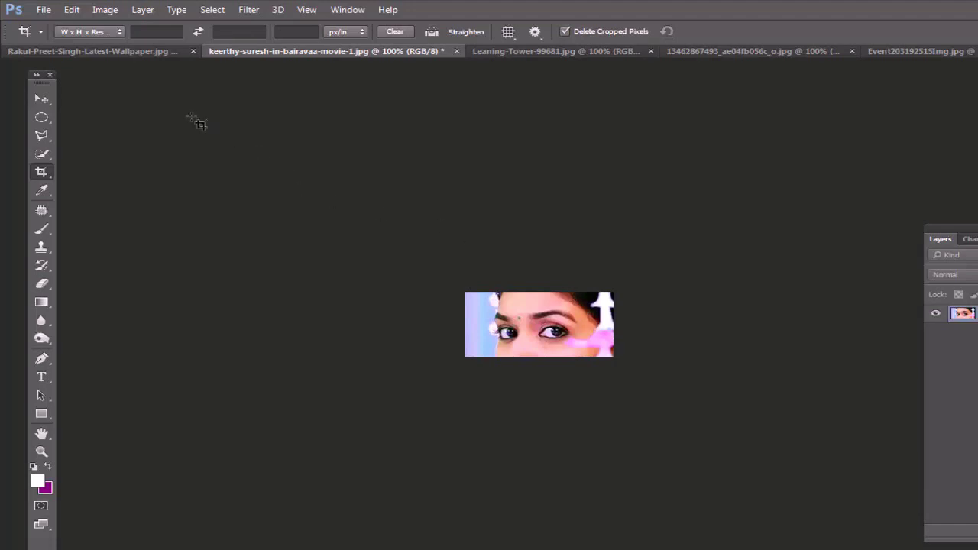
{"action": "left_click", "coordinate": [126, 57]}
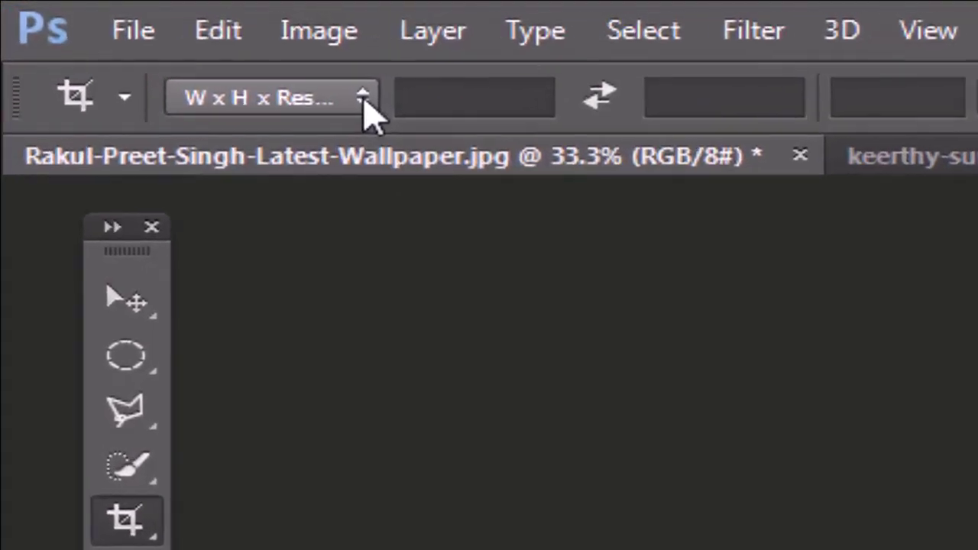
Choose the 4 x 5 in 300 ppi crop preset and change resolution to 200 px/in
{"action": "left_click", "coordinate": [178, 48]}
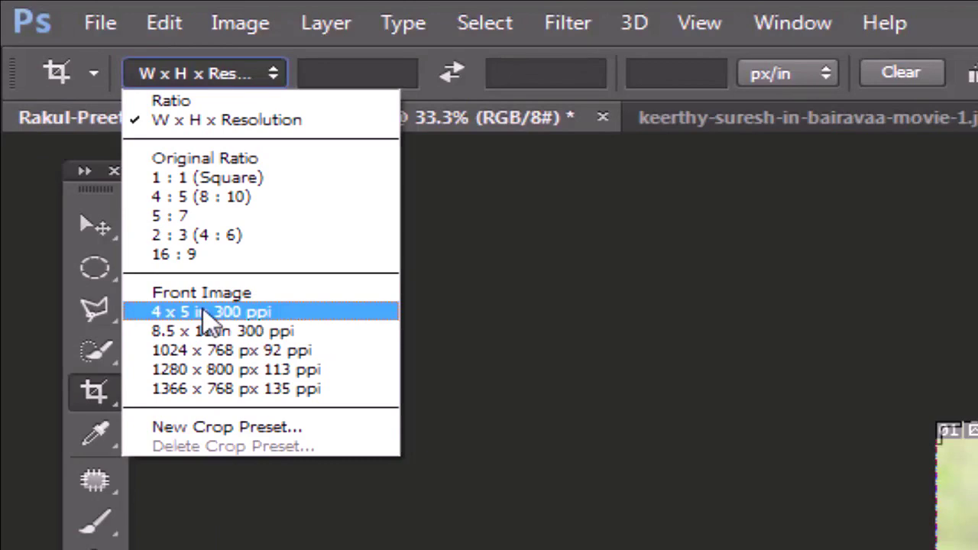
{"action": "left_click", "coordinate": [225, 313]}
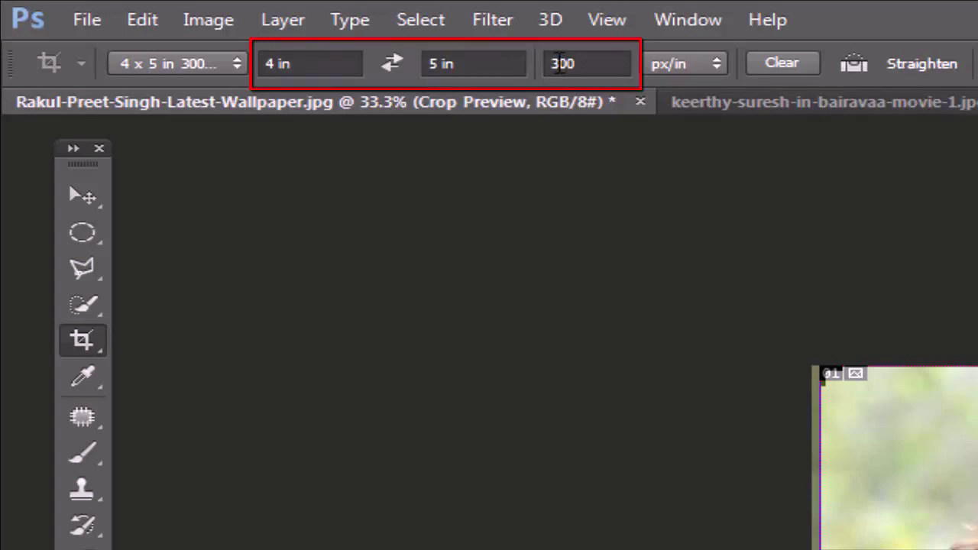
{"action": "left_click", "coordinate": [561, 64]}
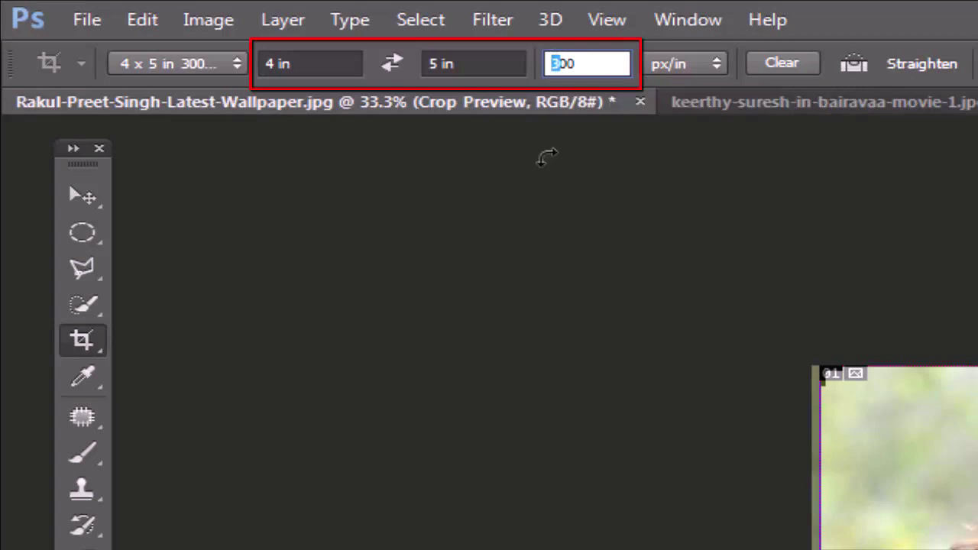
{"action": "type", "text": "2"}
{"action": "key", "text": "Return"}
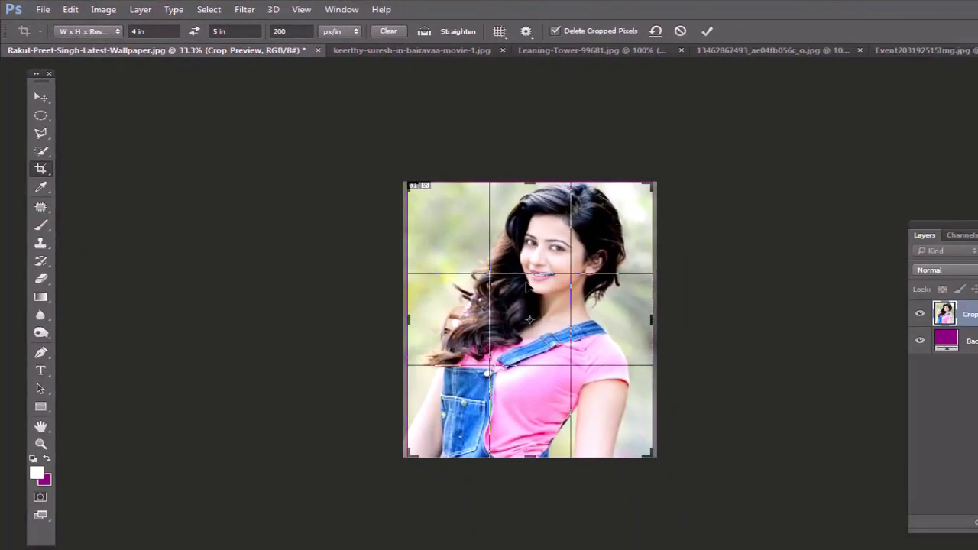
Commit the 4 × 5 inch crop, clear the crop settings, and show the Leaning Tower photo
{"action": "key", "text": "Return"}
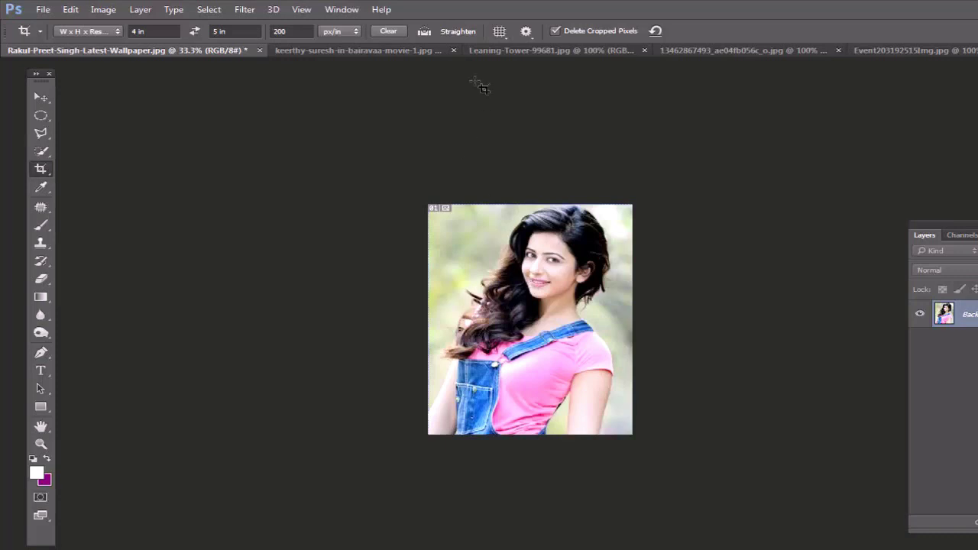
{"action": "left_click", "coordinate": [390, 31]}
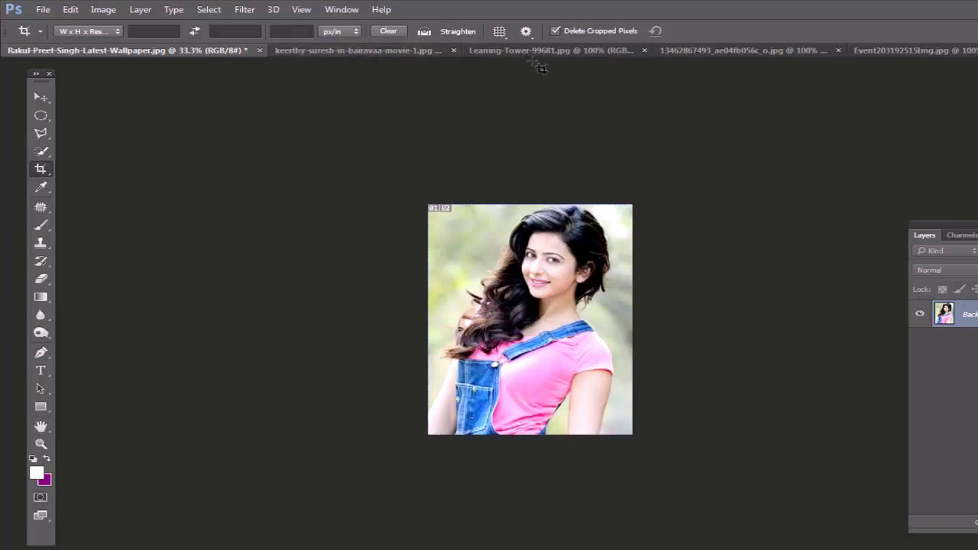
{"action": "left_click", "coordinate": [548, 52]}
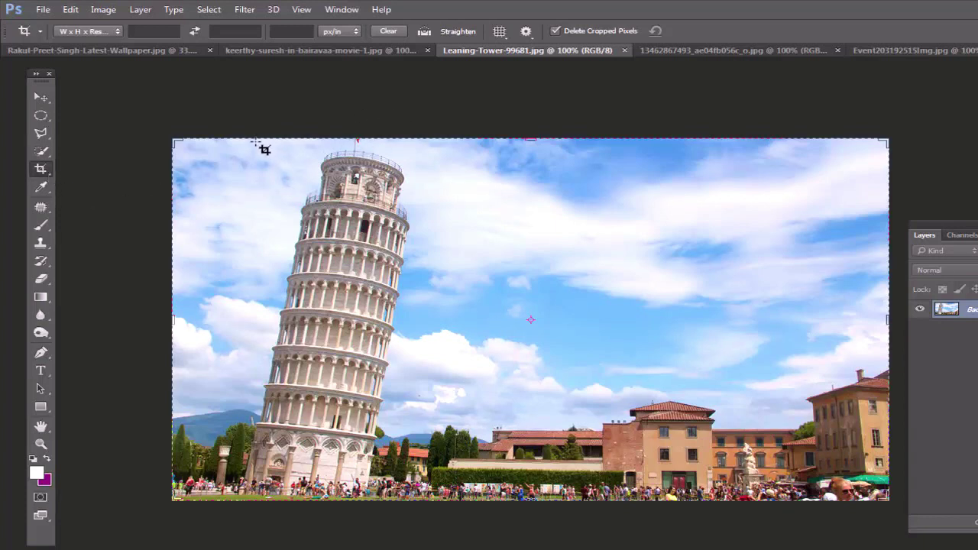
Crop tightly around the Leaning Tower, rotating about -10° so it stands upright
{"action": "mouse_move", "coordinate": [254, 140]}
{"action": "left_mouse_down"}
{"action": "mouse_move", "coordinate": [365, 428]}
{"action": "mouse_move", "coordinate": [447, 505]}
{"action": "left_mouse_up"}
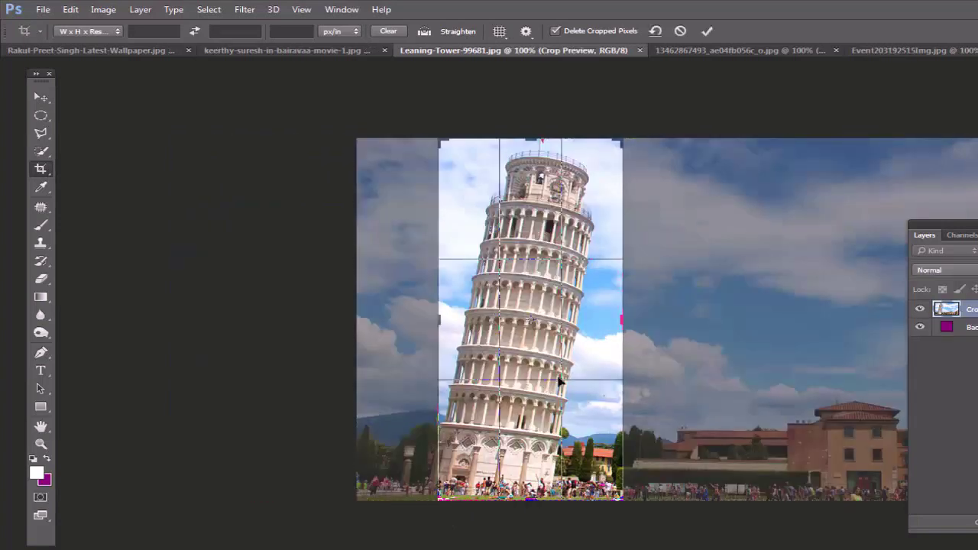
{"action": "mouse_move", "coordinate": [566, 370]}
{"action": "left_mouse_down"}
{"action": "mouse_move", "coordinate": [554, 369]}
{"action": "mouse_move", "coordinate": [577, 369]}
{"action": "left_mouse_up"}
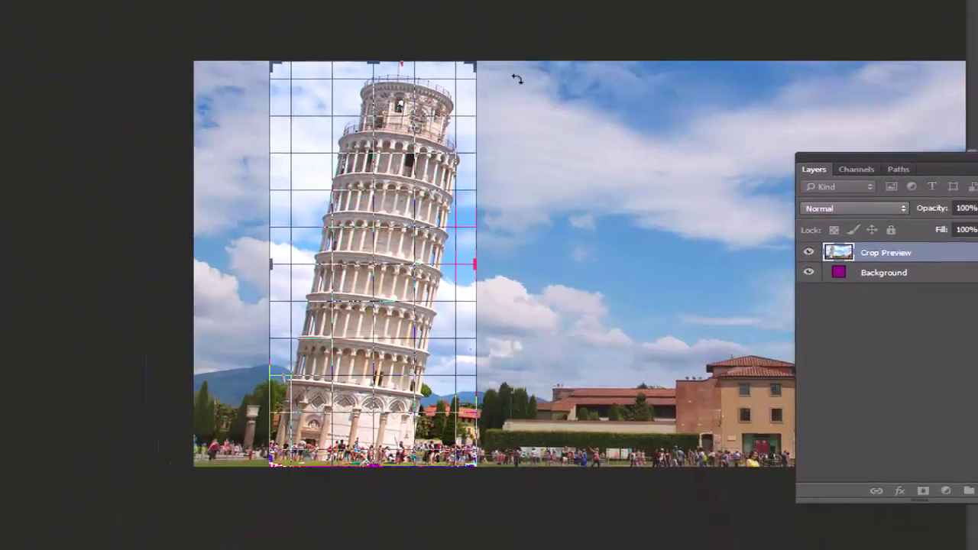
{"action": "left_click_drag", "start_coordinate": [515, 76], "coordinate": [479, 66]}
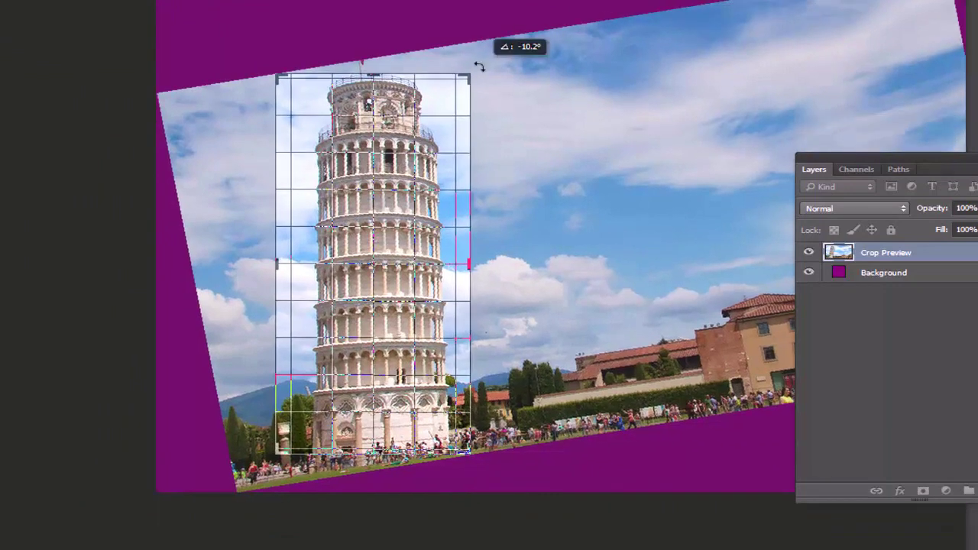
{"action": "left_click_drag", "start_coordinate": [479, 67], "coordinate": [479, 67]}
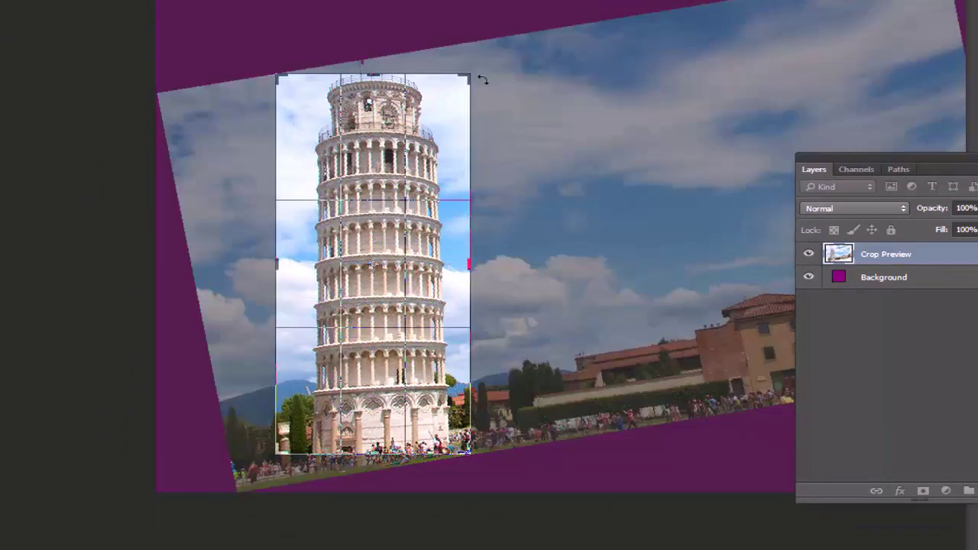
{"action": "key", "text": "Return"}
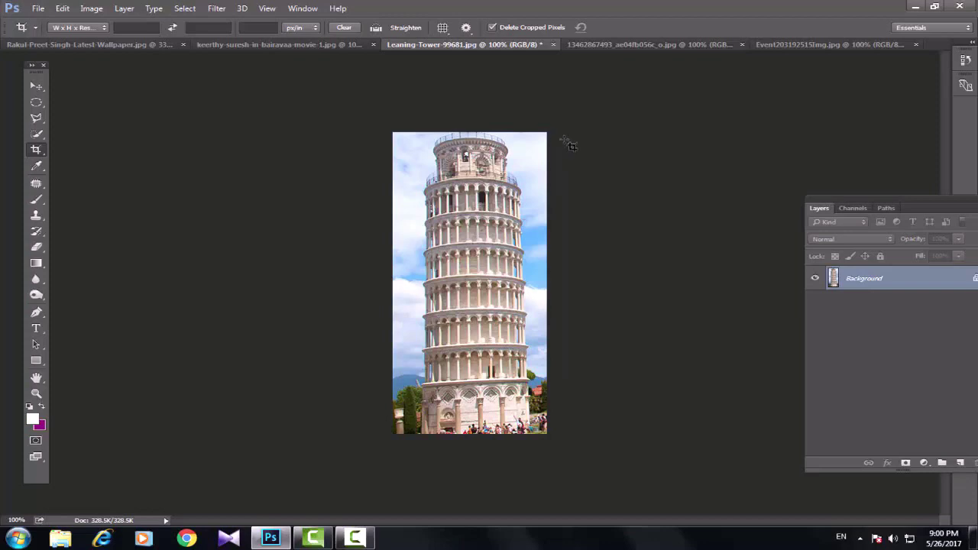
On the gallery photo, crop around the left painting, then undo it
{"action": "left_click", "coordinate": [640, 44]}
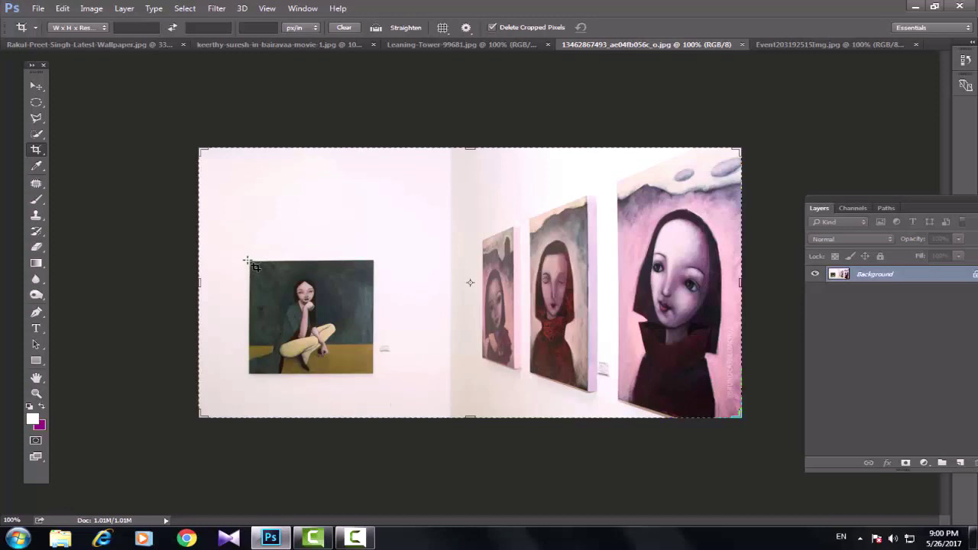
{"action": "left_click_drag", "start_coordinate": [248, 260], "coordinate": [374, 376]}
{"action": "key", "text": "Return"}
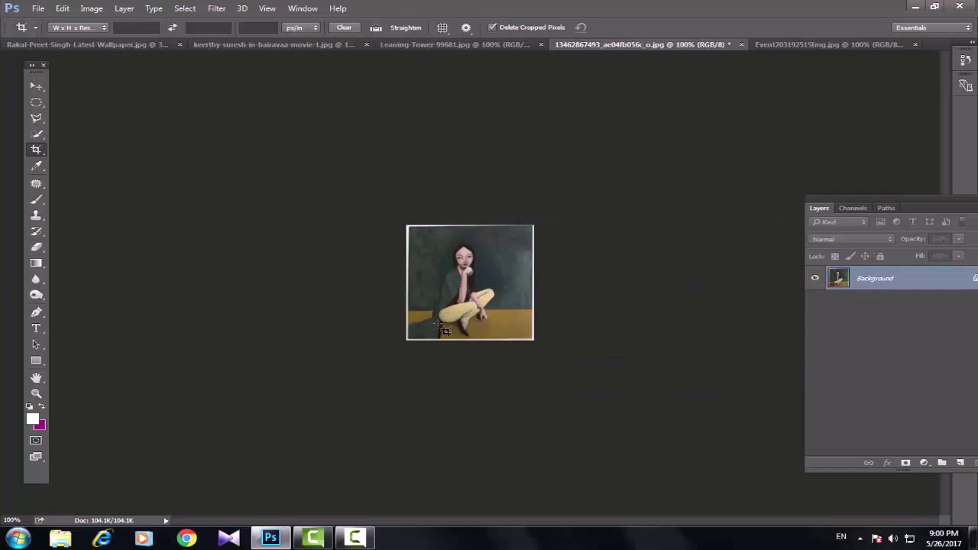
{"action": "key", "text": "ctrl+z"}
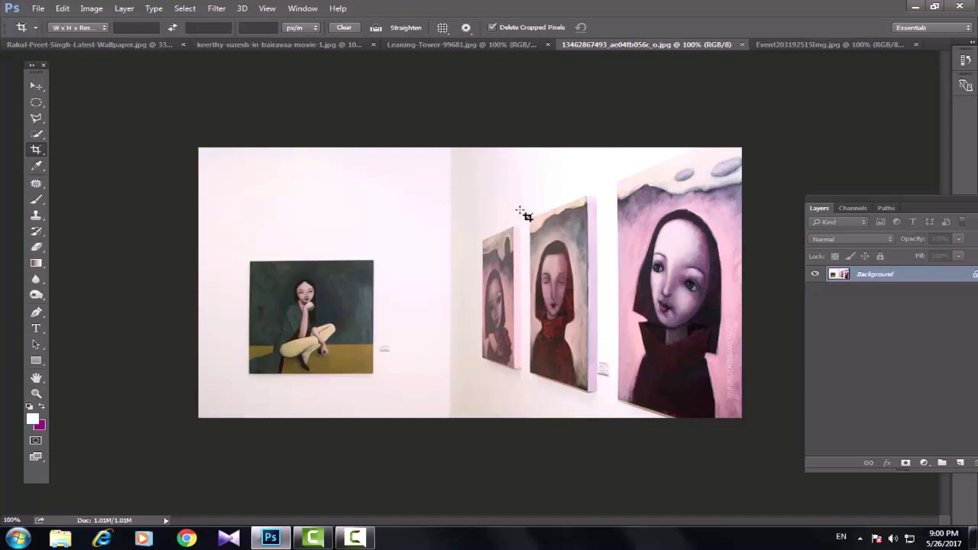
Crop a taller box around the middle painting, then undo to restore the full photo
{"action": "left_click_drag", "start_coordinate": [517, 206], "coordinate": [611, 397]}
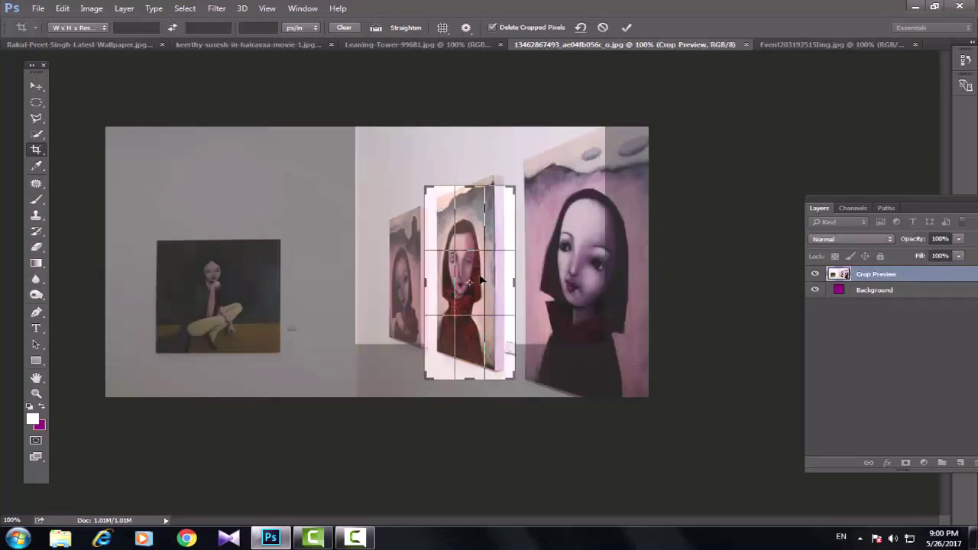
{"action": "left_click_drag", "start_coordinate": [480, 285], "coordinate": [480, 306]}
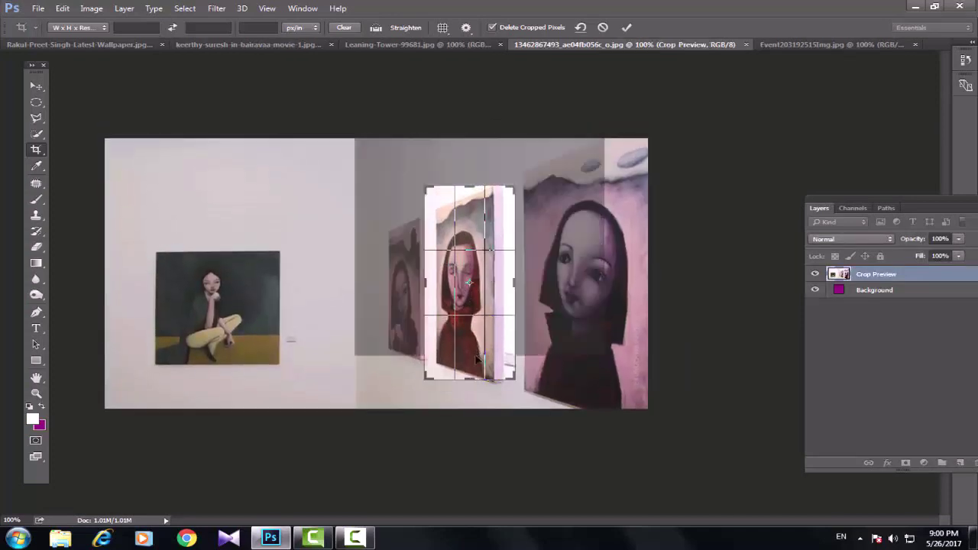
{"action": "left_click_drag", "start_coordinate": [465, 376], "coordinate": [469, 384]}
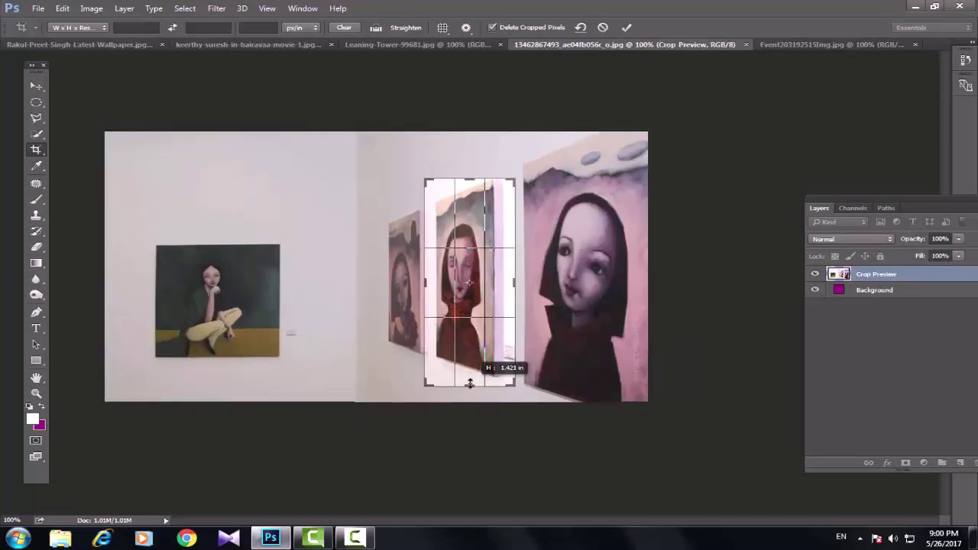
{"action": "key", "text": "Return"}
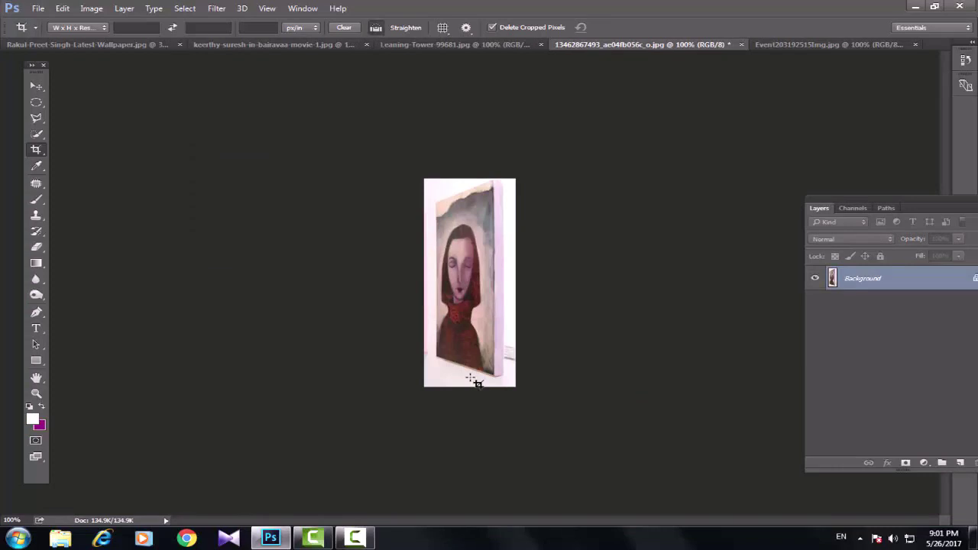
{"action": "key", "text": "ctrl+z"}
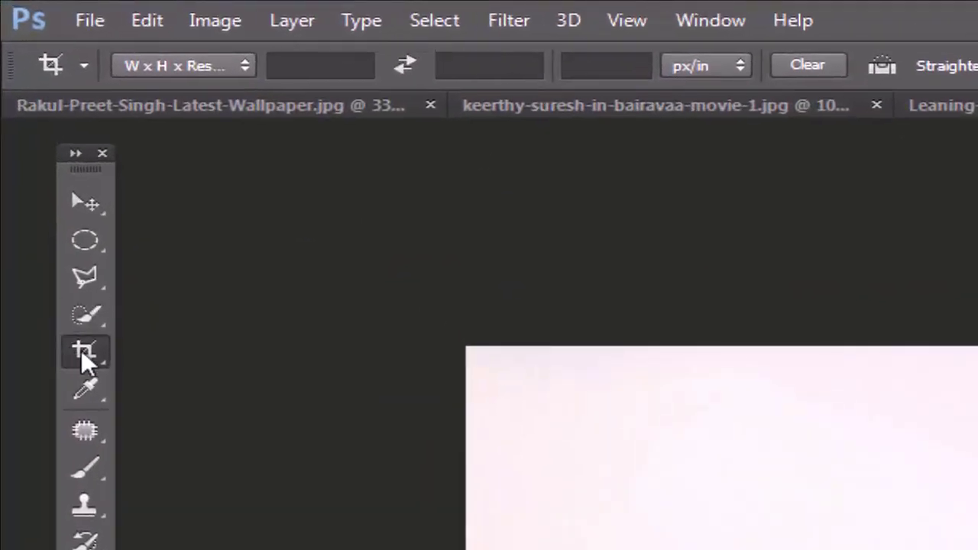
Perspective-crop the tilted middle painting by its four corners into a flat upright rectangle
{"action": "right_click", "coordinate": [39, 167]}
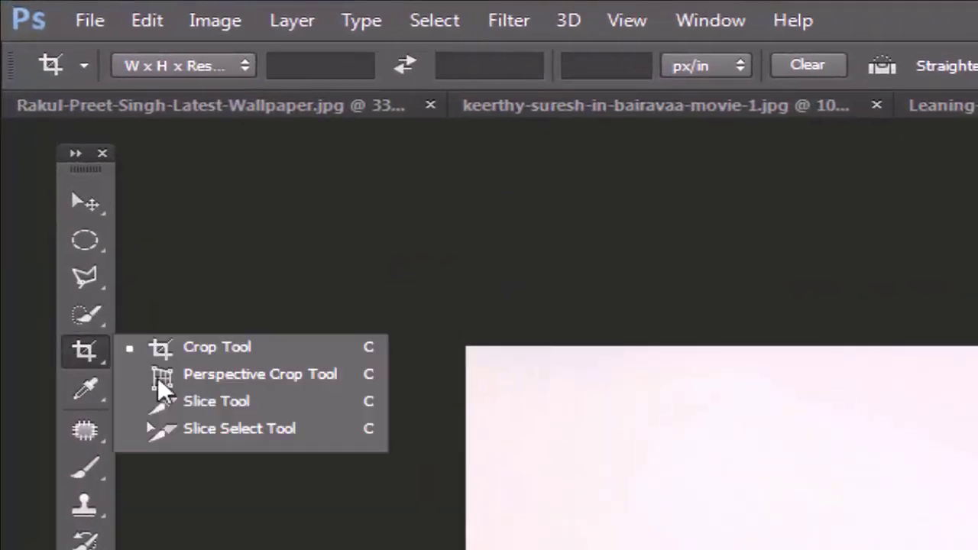
{"action": "left_click", "coordinate": [260, 374]}
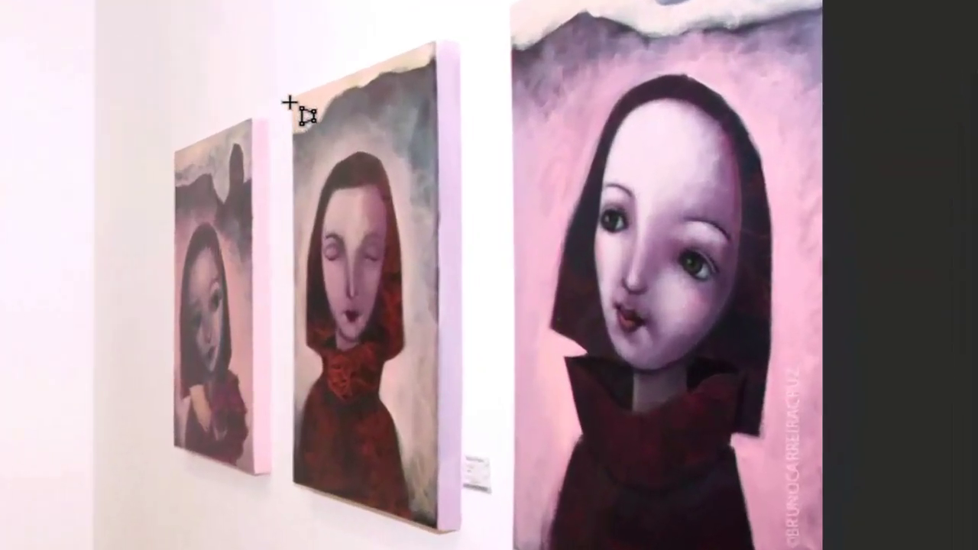
{"action": "left_click", "coordinate": [289, 102]}
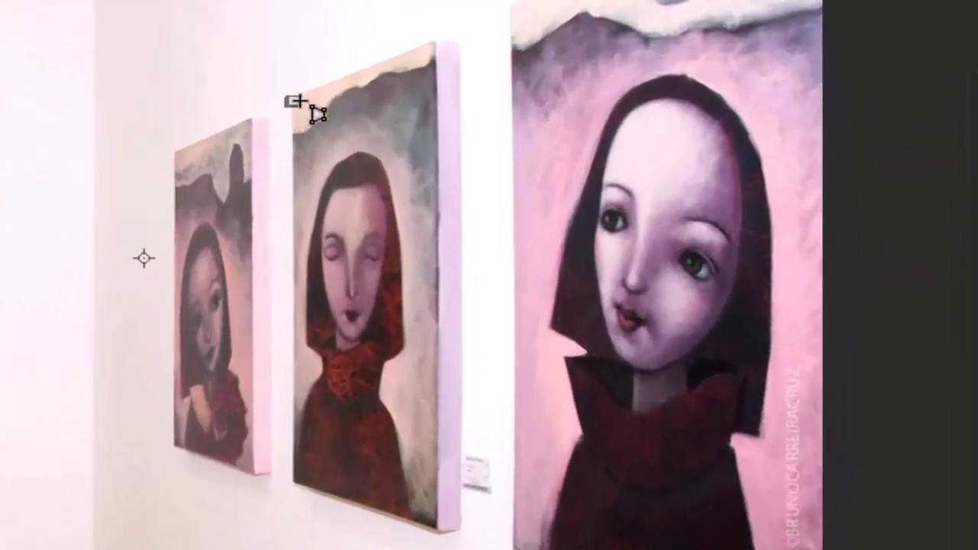
{"action": "left_click", "coordinate": [438, 42]}
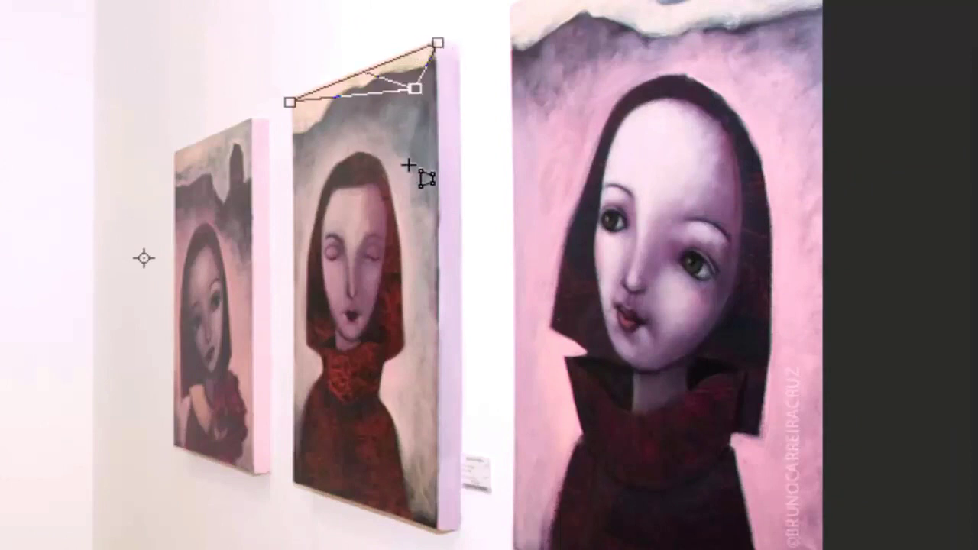
{"action": "left_click", "coordinate": [433, 527]}
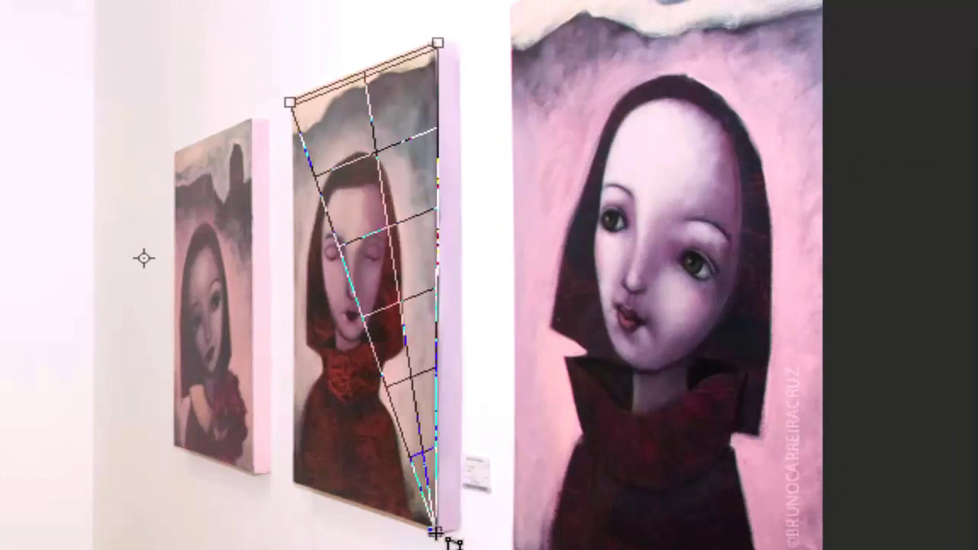
{"action": "left_click", "coordinate": [292, 482]}
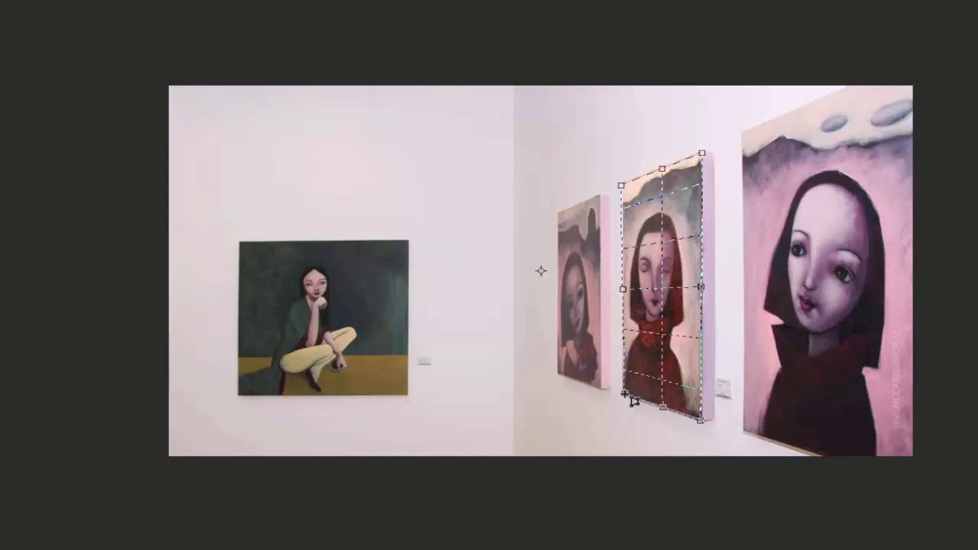
{"action": "key", "text": "Return"}
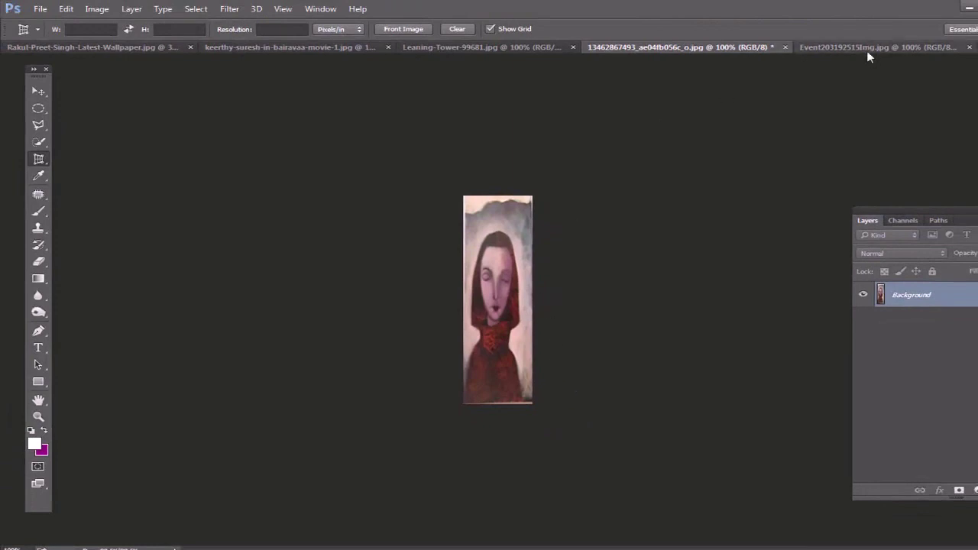
On Event203192515Img.jpg, mark the horse painting's four corners for a perspective crop, then undo it
{"action": "left_click", "coordinate": [866, 50]}
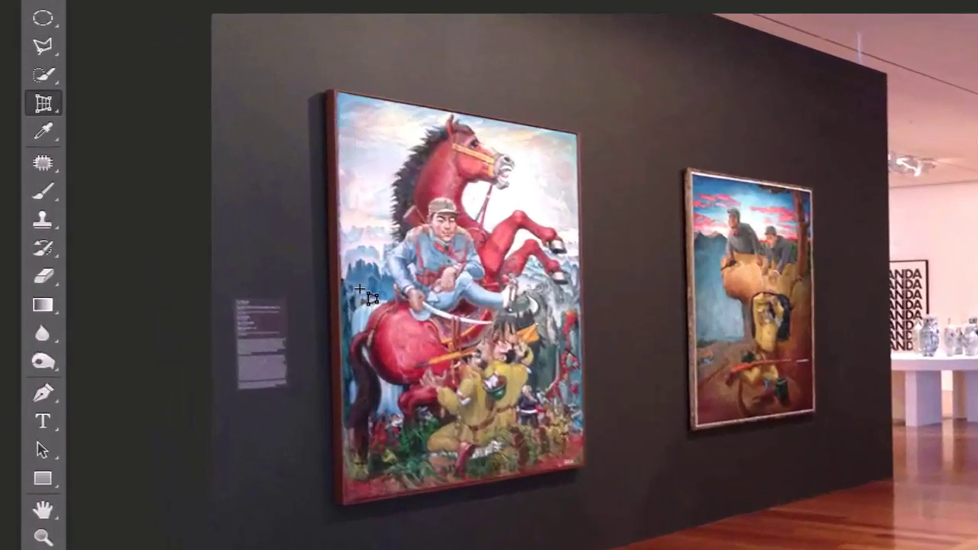
{"action": "left_click", "coordinate": [338, 92]}
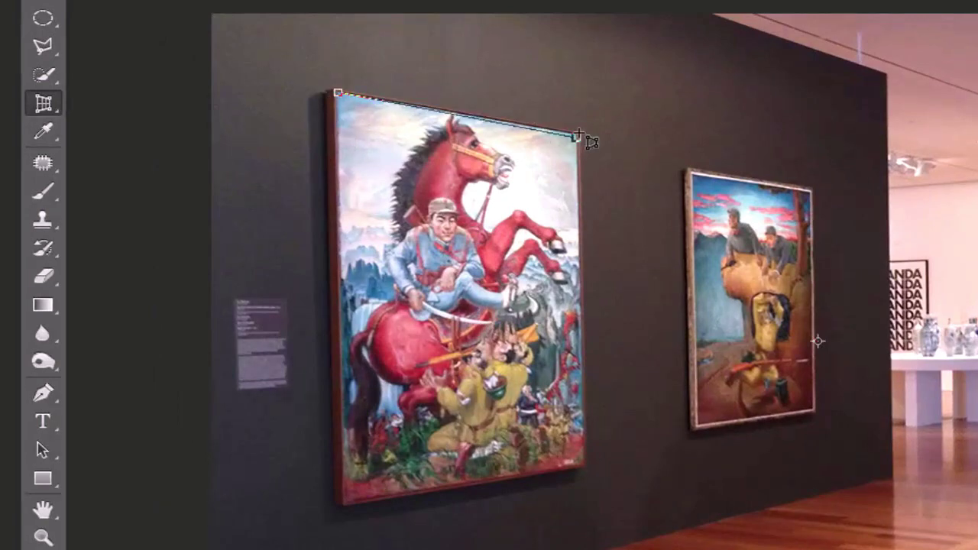
{"action": "left_click", "coordinate": [579, 135]}
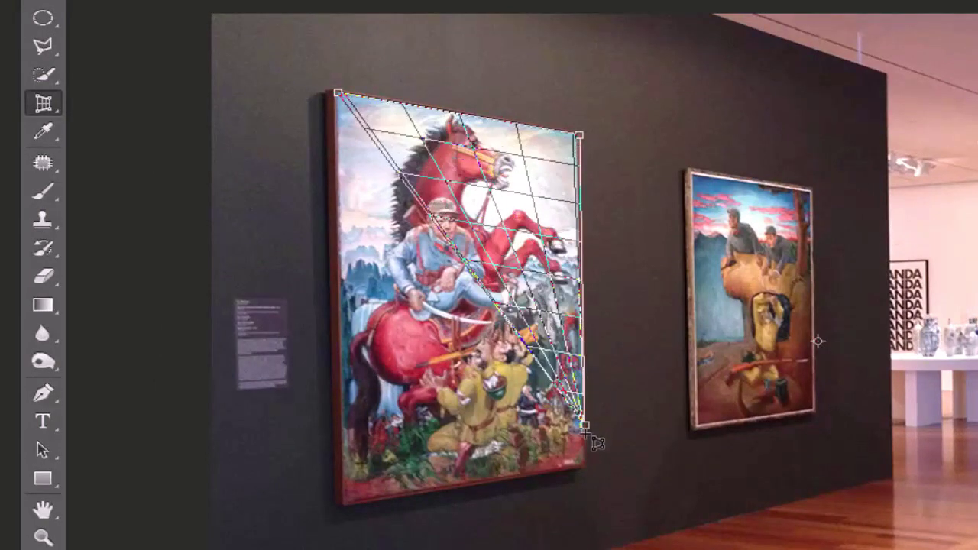
{"action": "left_click", "coordinate": [584, 469]}
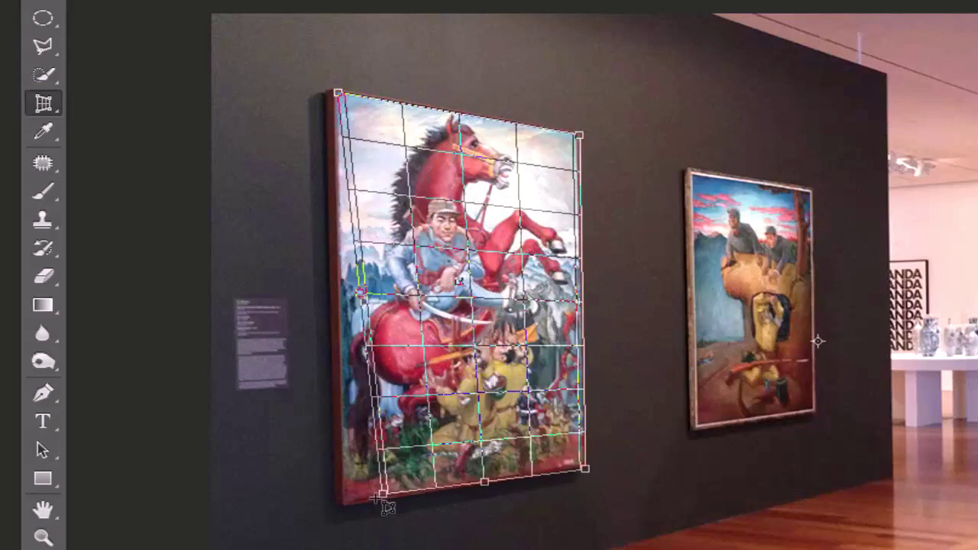
{"action": "left_click_drag", "start_coordinate": [382, 496], "coordinate": [348, 506]}
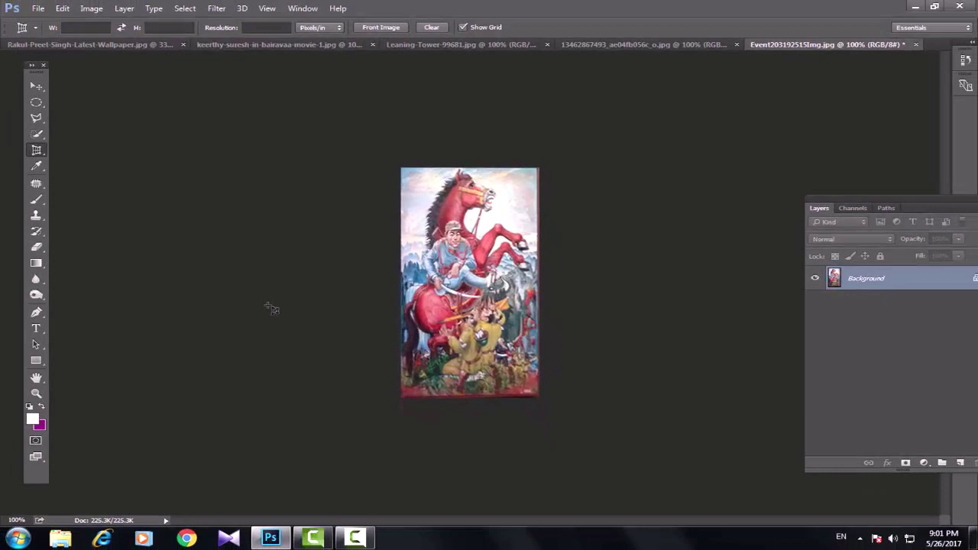
{"action": "key", "text": "ctrl+z"}
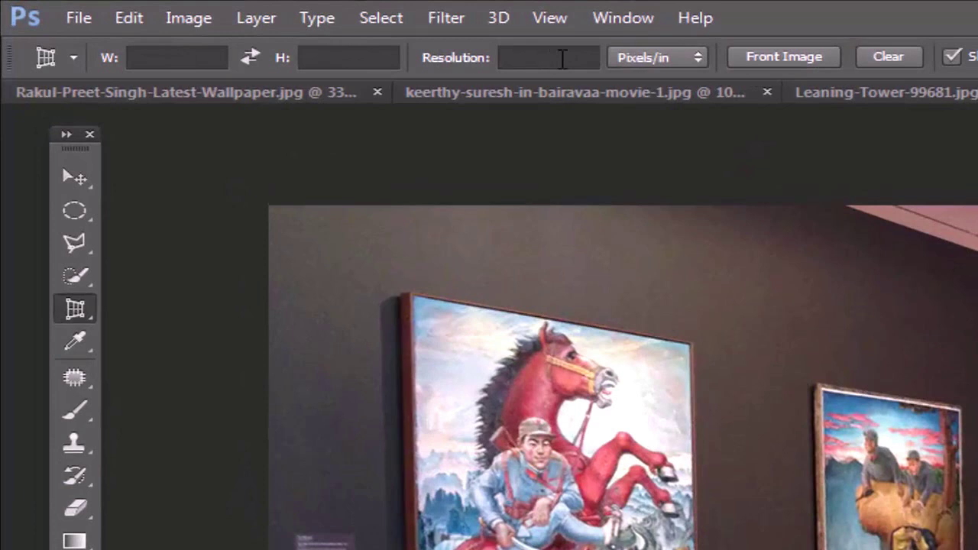
Set the Perspective Crop output to 2 in wide, 3.5 in high at 200 pixels per inch
{"action": "left_click", "coordinate": [181, 53]}
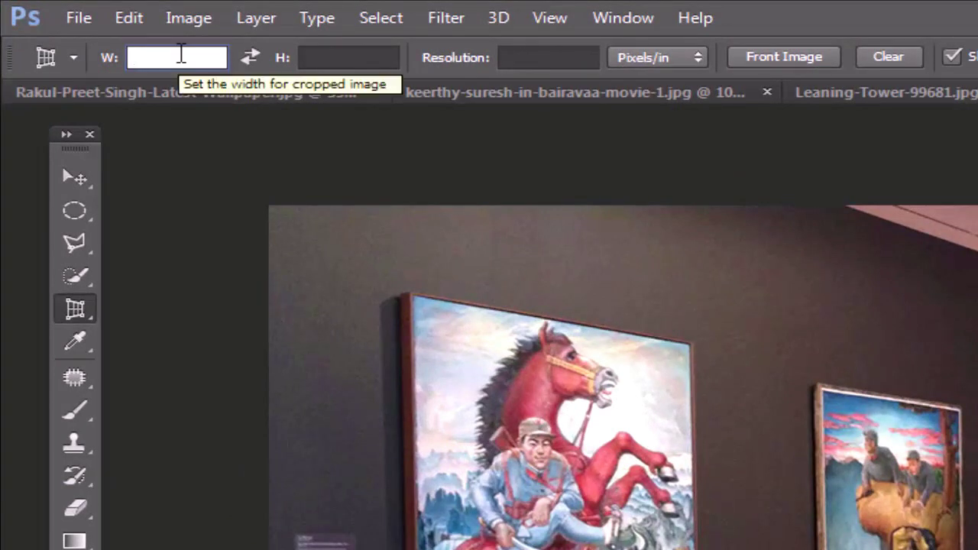
{"action": "type", "text": "2 "}
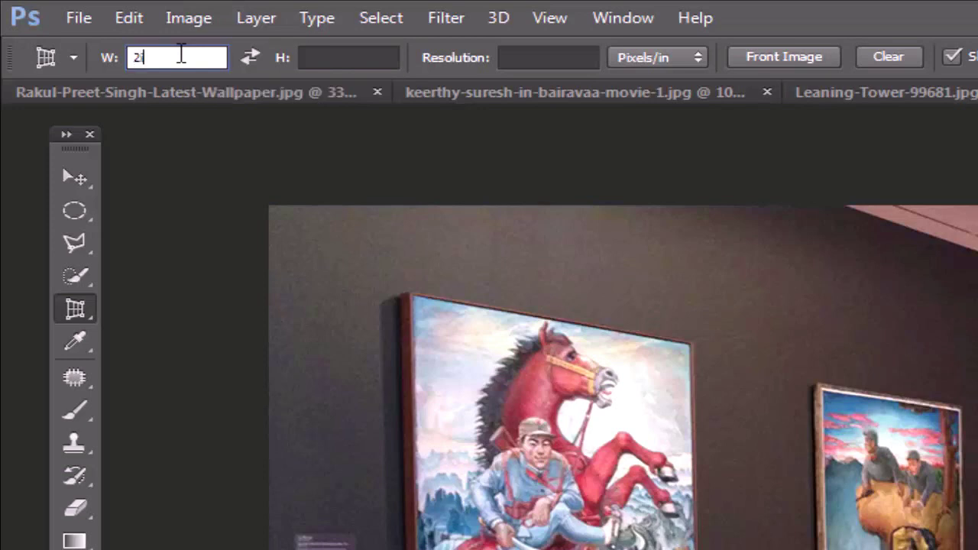
{"action": "type", "text": "in"}
{"action": "left_click", "coordinate": [376, 59]}
{"action": "type", "text": "3."}
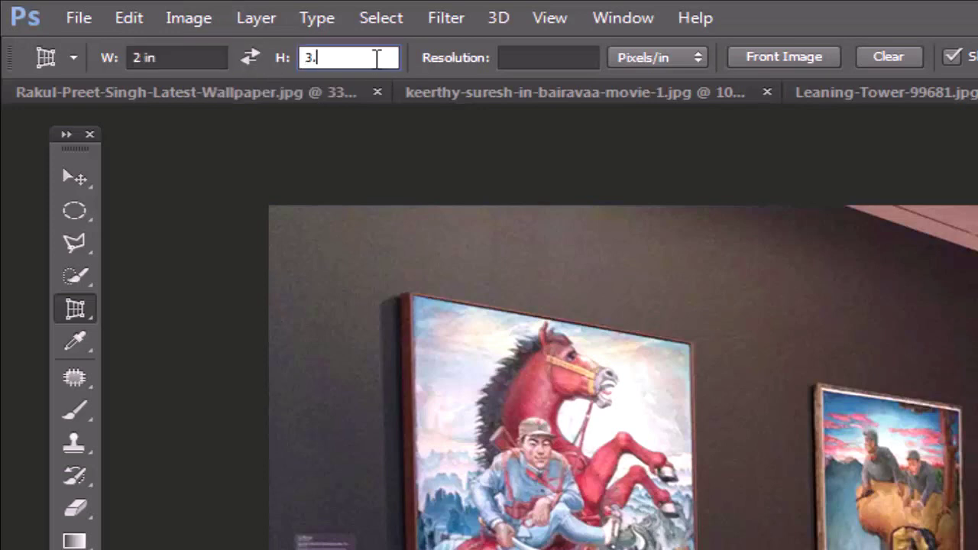
{"action": "type", "text": "5 in"}
{"action": "left_click", "coordinate": [585, 59]}
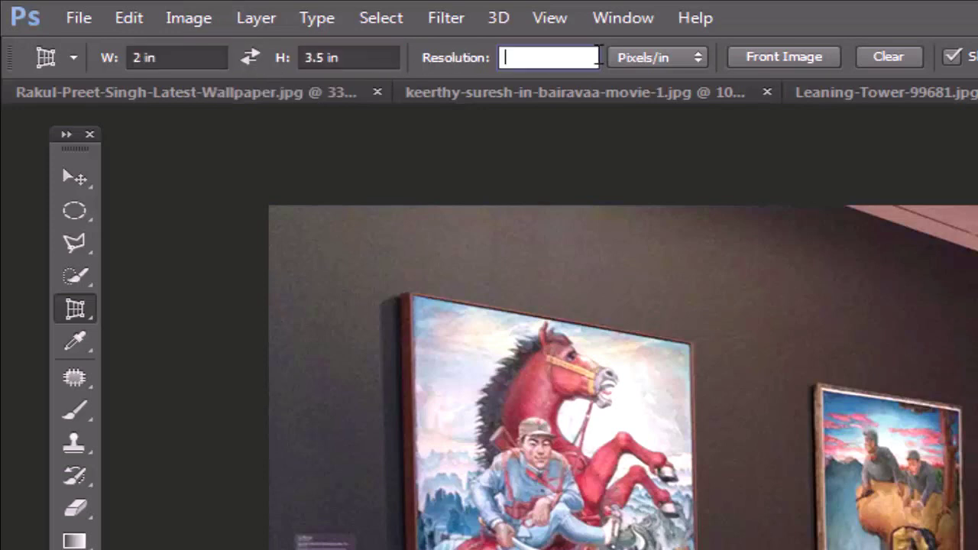
{"action": "type", "text": "200"}
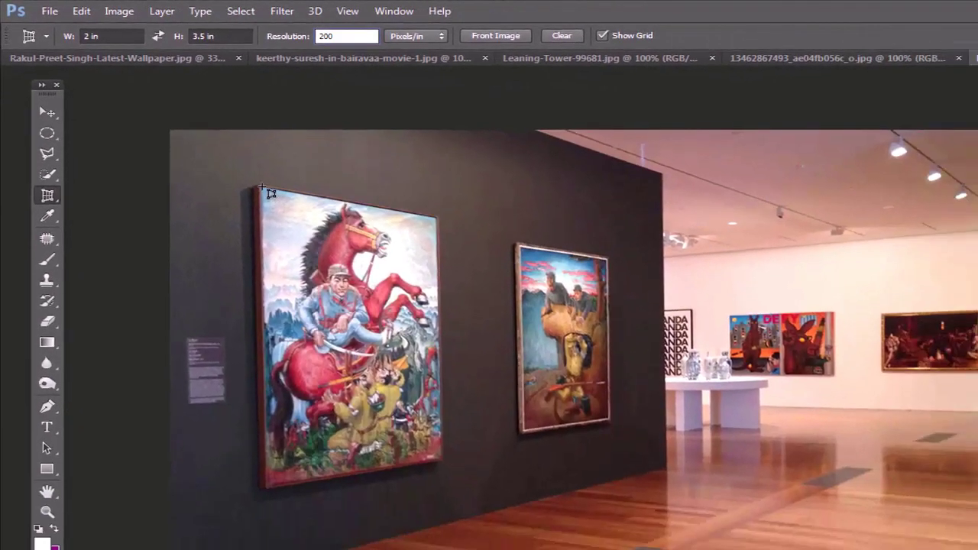
Outline the tilted horse painting's four corners with Perspective Crop and commit the crop
{"action": "left_click_drag", "start_coordinate": [262, 187], "coordinate": [305, 202]}
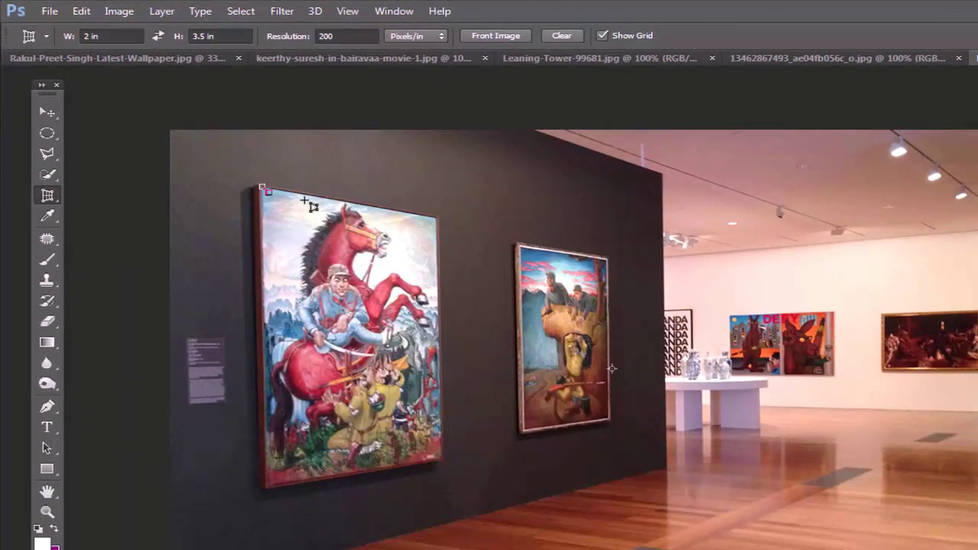
{"action": "left_click", "coordinate": [436, 220]}
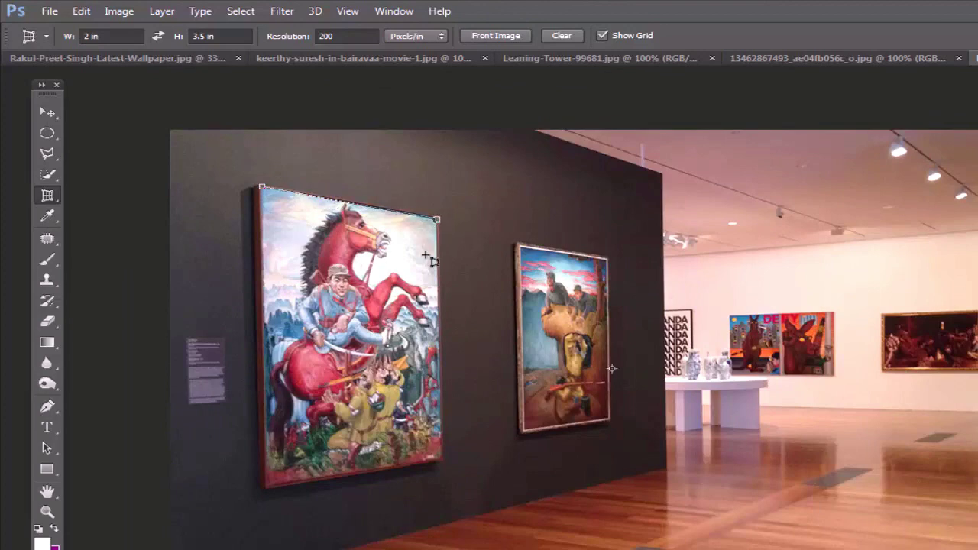
{"action": "left_click", "coordinate": [442, 461]}
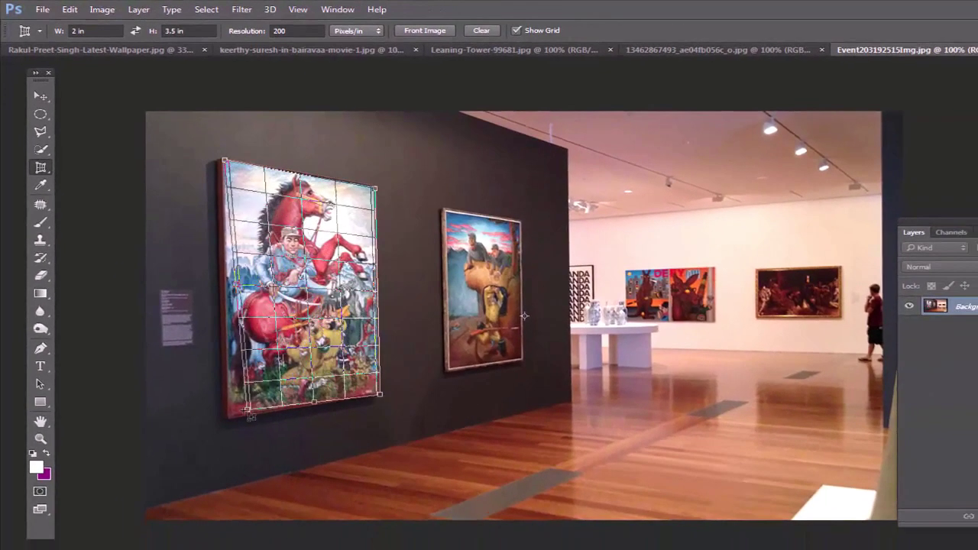
{"action": "left_click_drag", "start_coordinate": [250, 415], "coordinate": [229, 419]}
{"action": "key", "text": "Return"}
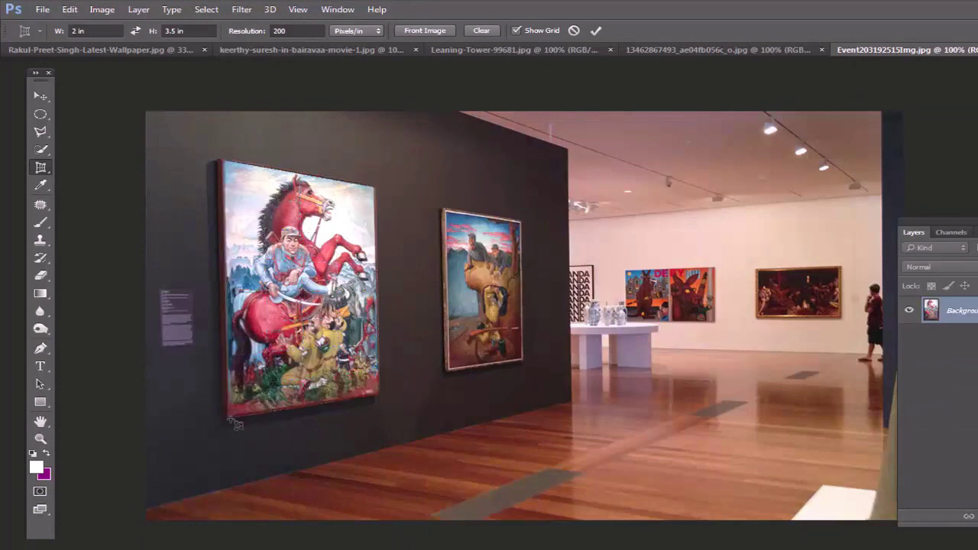